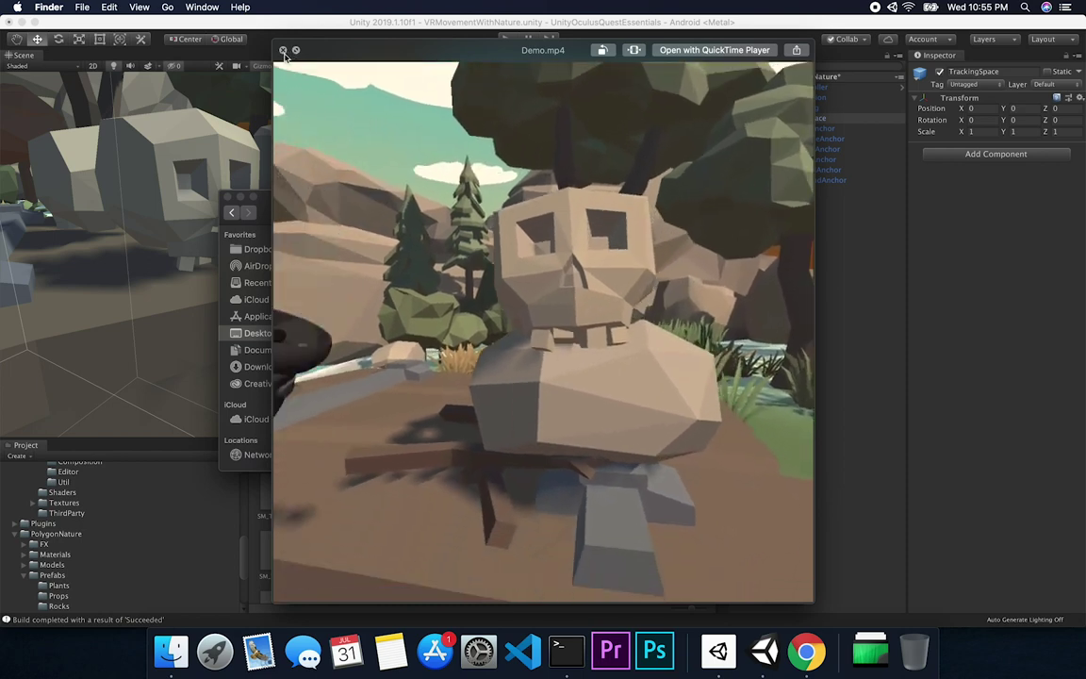
Close the Demo.mp4 preview and the Desktop file window
key("space")
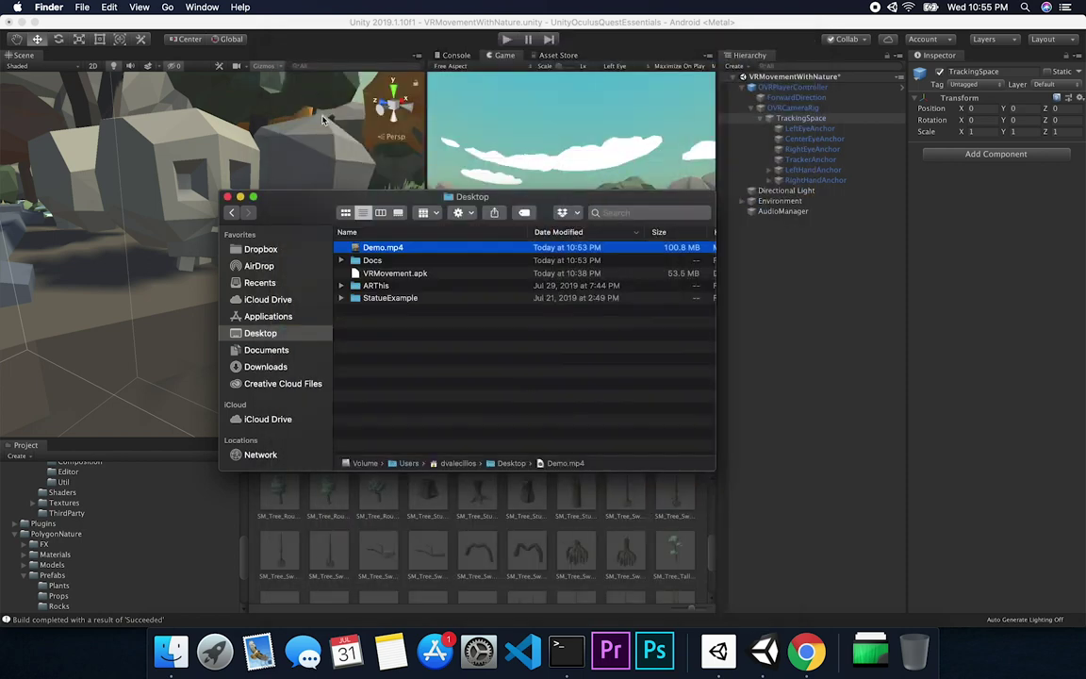
left_click(227, 197)
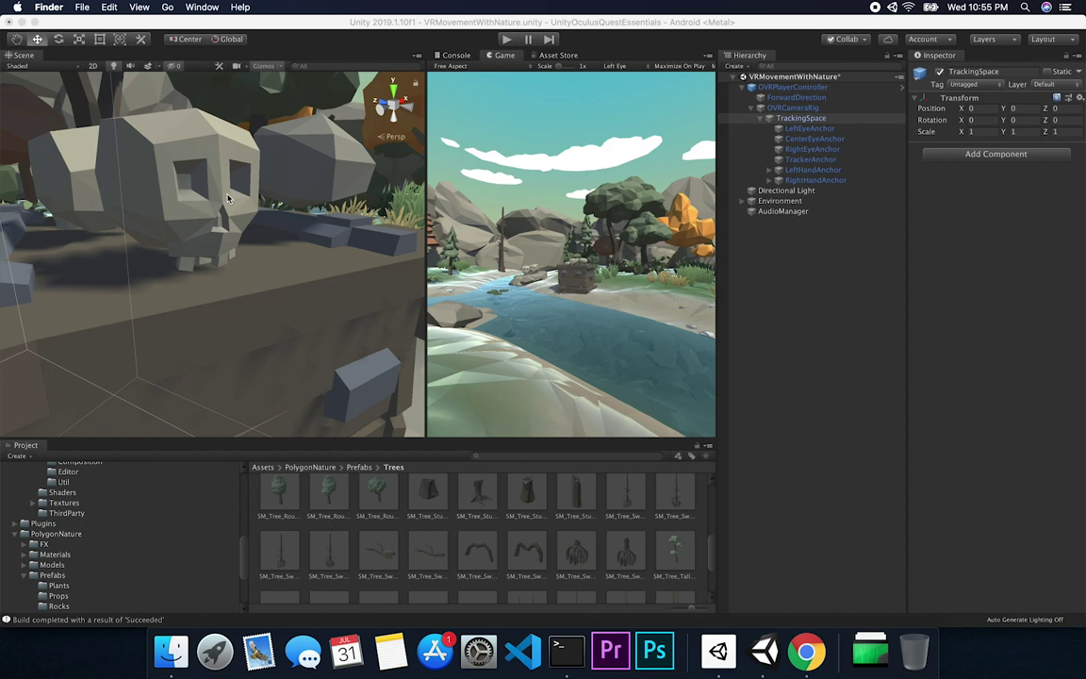
Inspect the components of the grabbable skull and the two grabbable rocks on top of the chest
right_click_drag(327, 278, 252, 222, "alt")
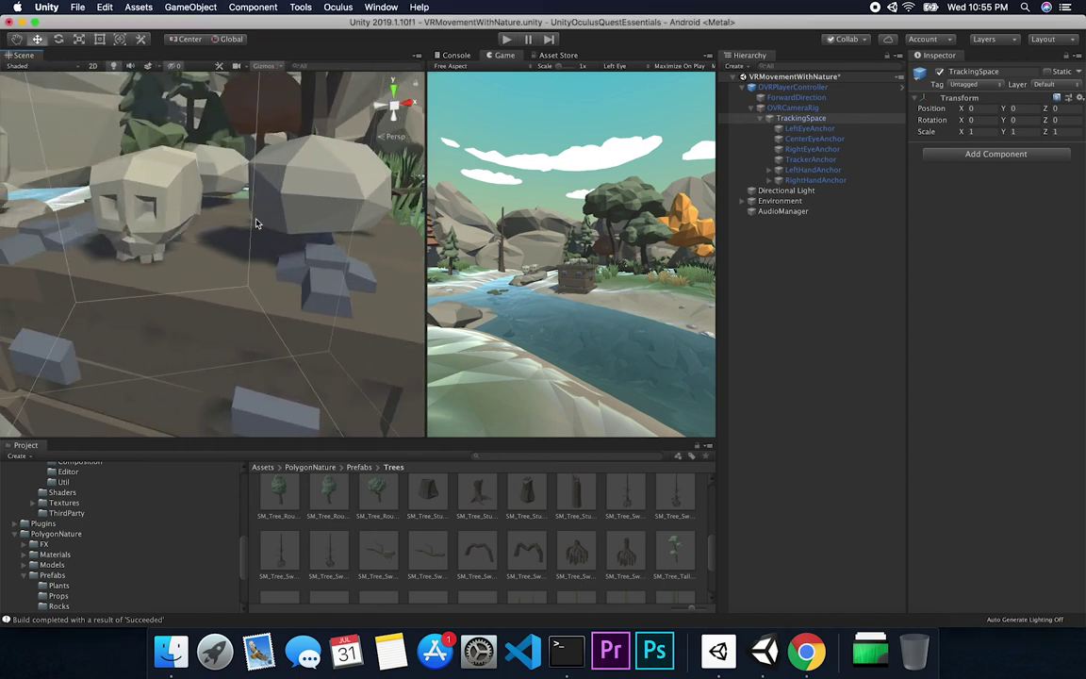
left_click(165, 209)
left_click_drag(165, 209, 227, 231, "alt")
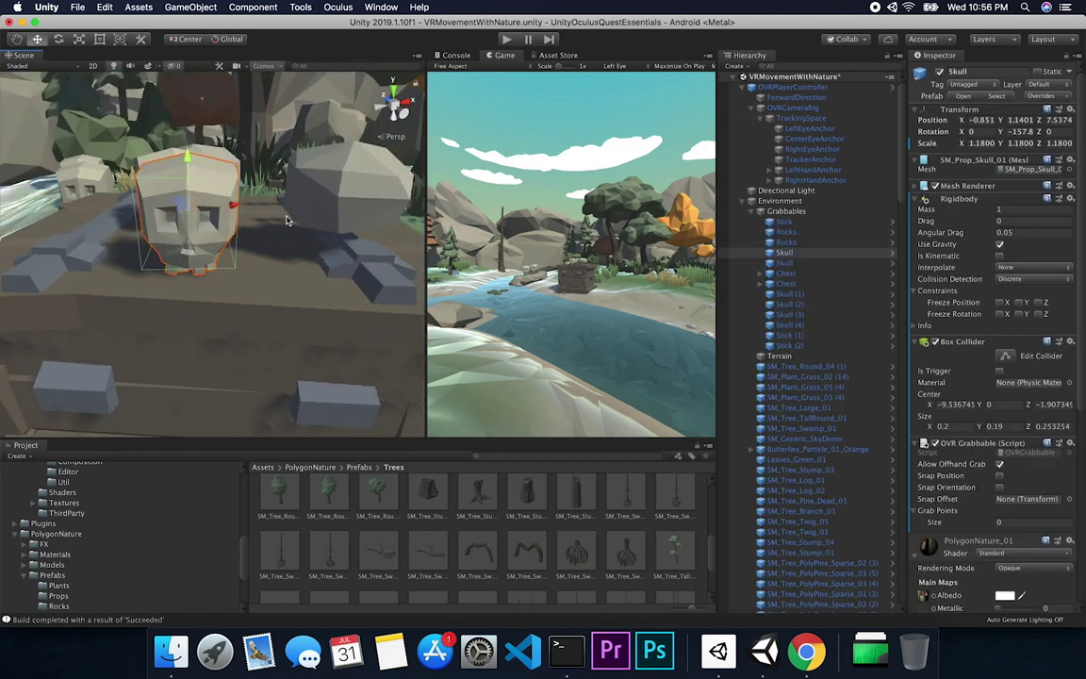
left_click(304, 170)
left_click_drag(311, 167, 246, 158, "alt")
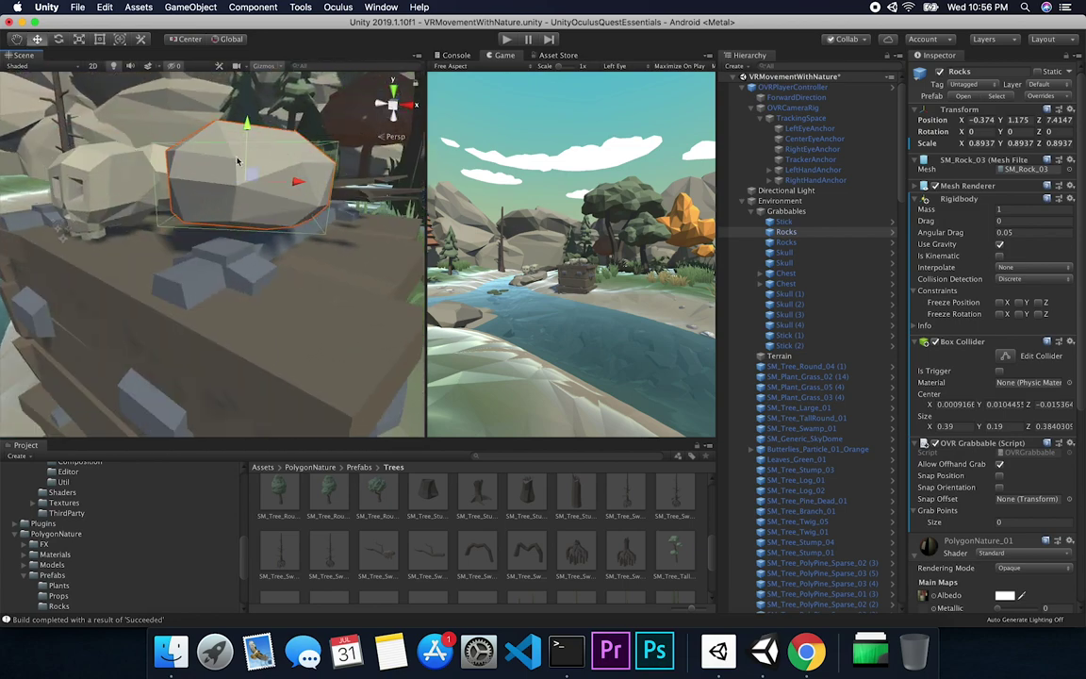
left_click_drag(136, 157, 312, 208, "alt")
left_click(227, 185)
left_click(222, 202)
left_click(169, 154)
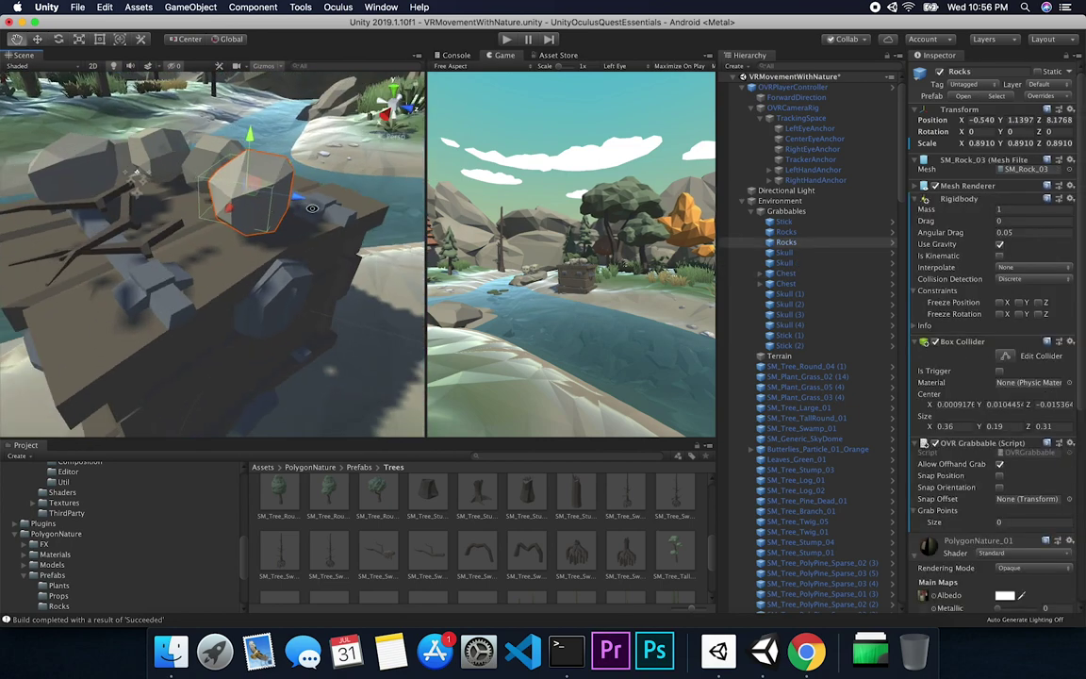
Inspect the grabbable stick on the chest, including its Mesh Collider and OVR Grabbable components, and collapse the Environment group
scroll(262, 199, "up", 6)
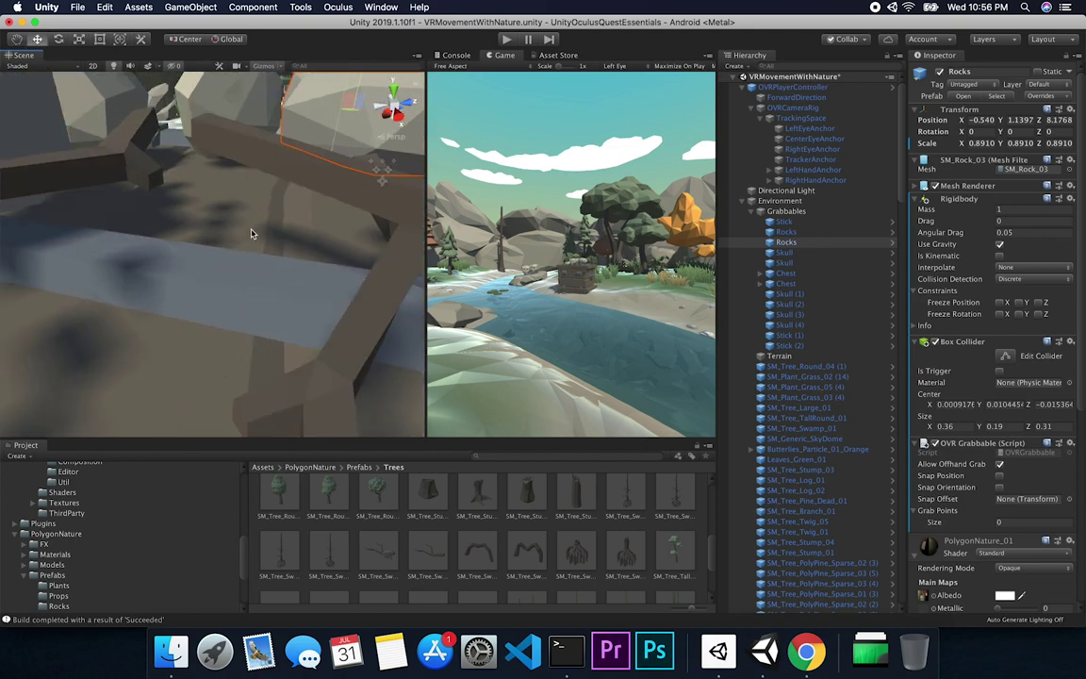
left_click(112, 147)
key("f")
left_click_drag(240, 234, 141, 262, "alt")
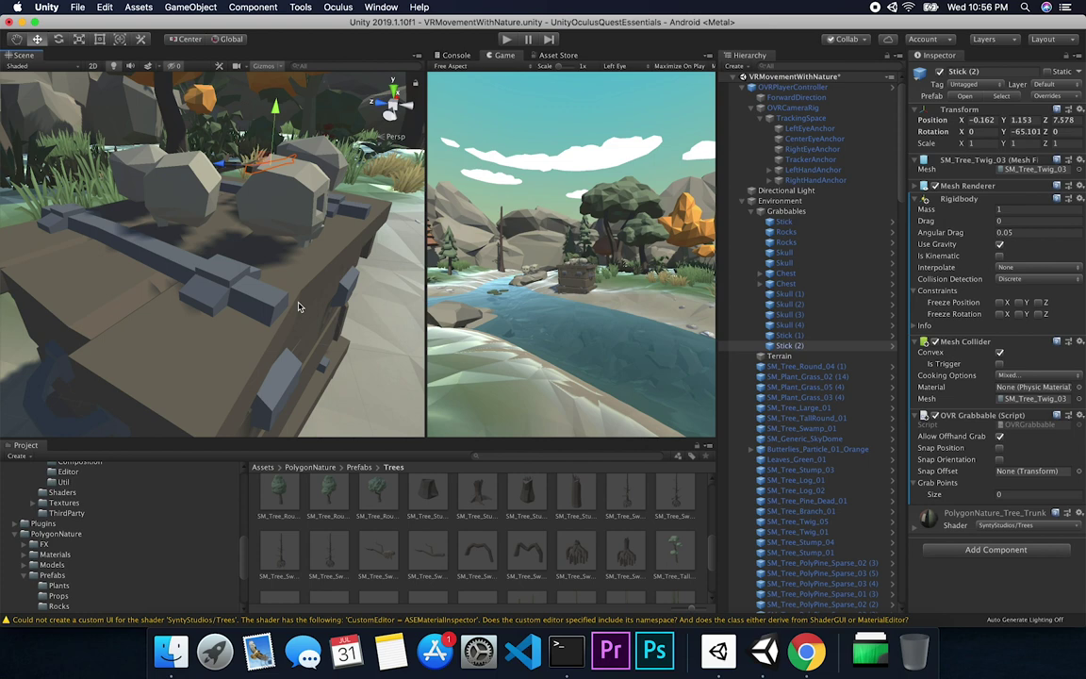
right_click_drag(306, 260, 329, 189)
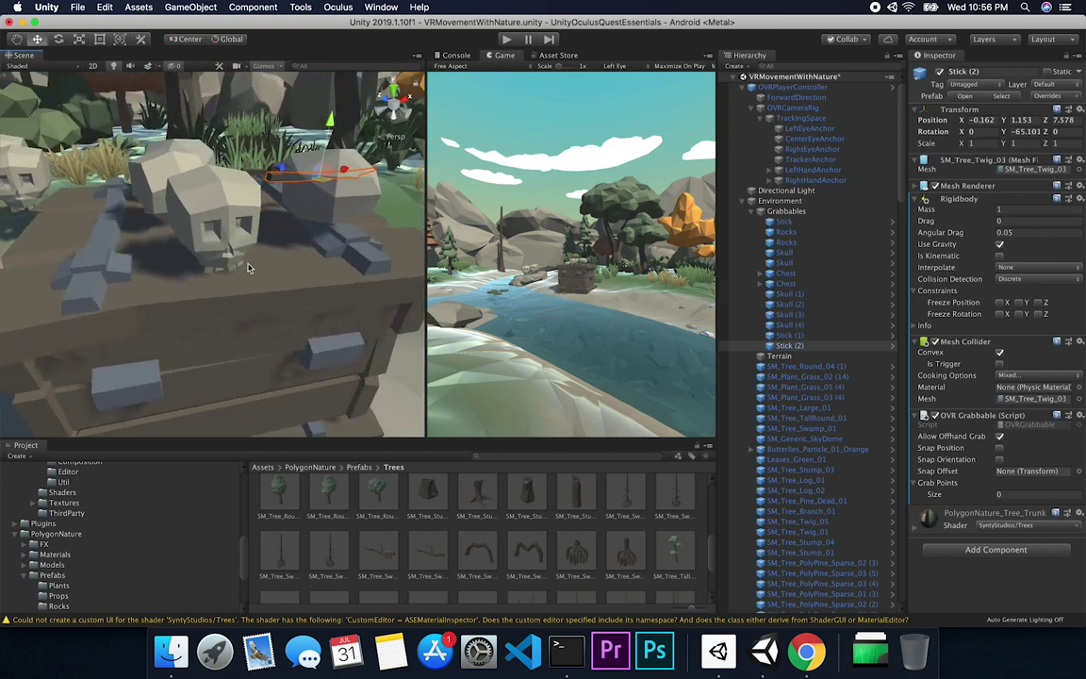
left_click(749, 200)
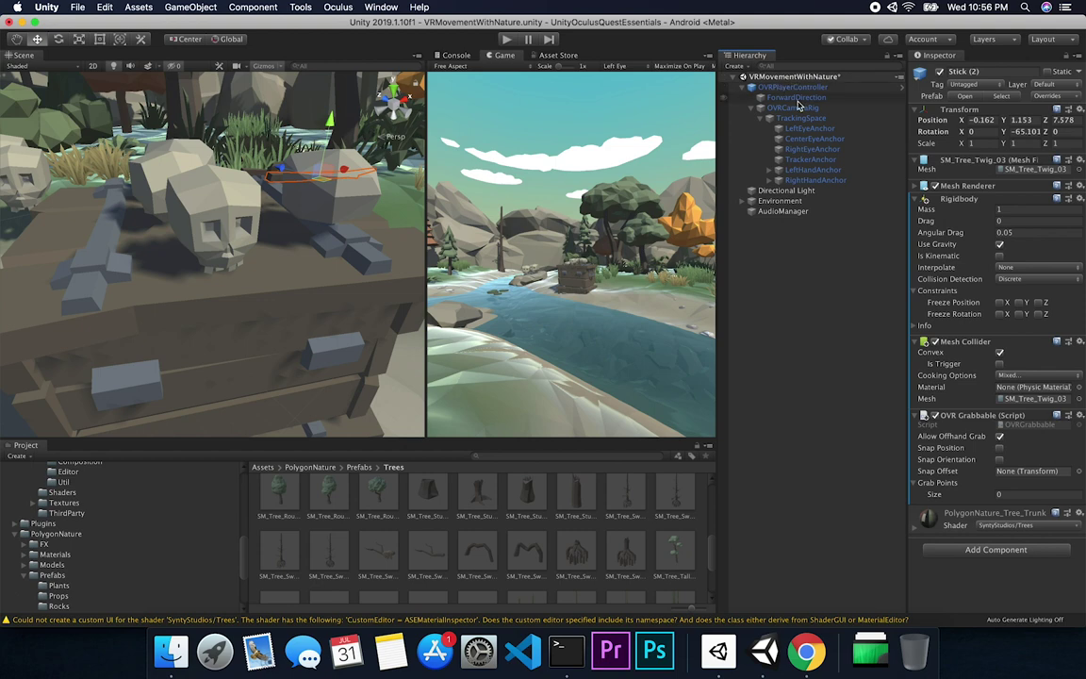
Expand LeftHandAnchor and RightHandAnchor under TrackingSpace and examine the LeftController model in the scene
scroll(264, 277, "down", 8)
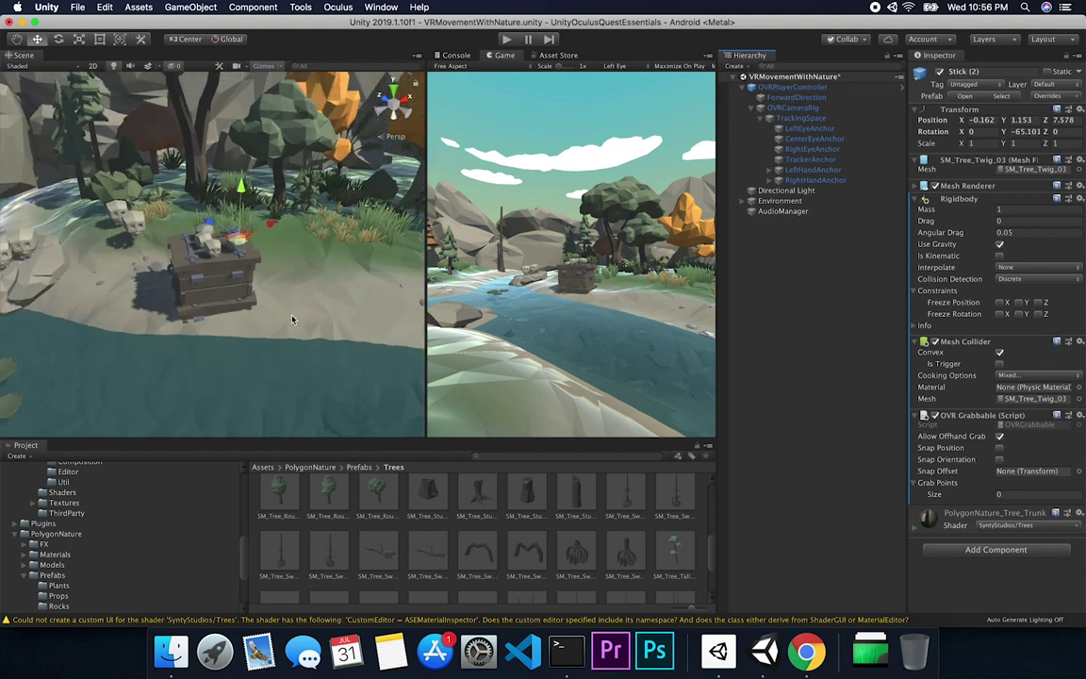
left_click_drag(292, 319, 346, 241, "alt")
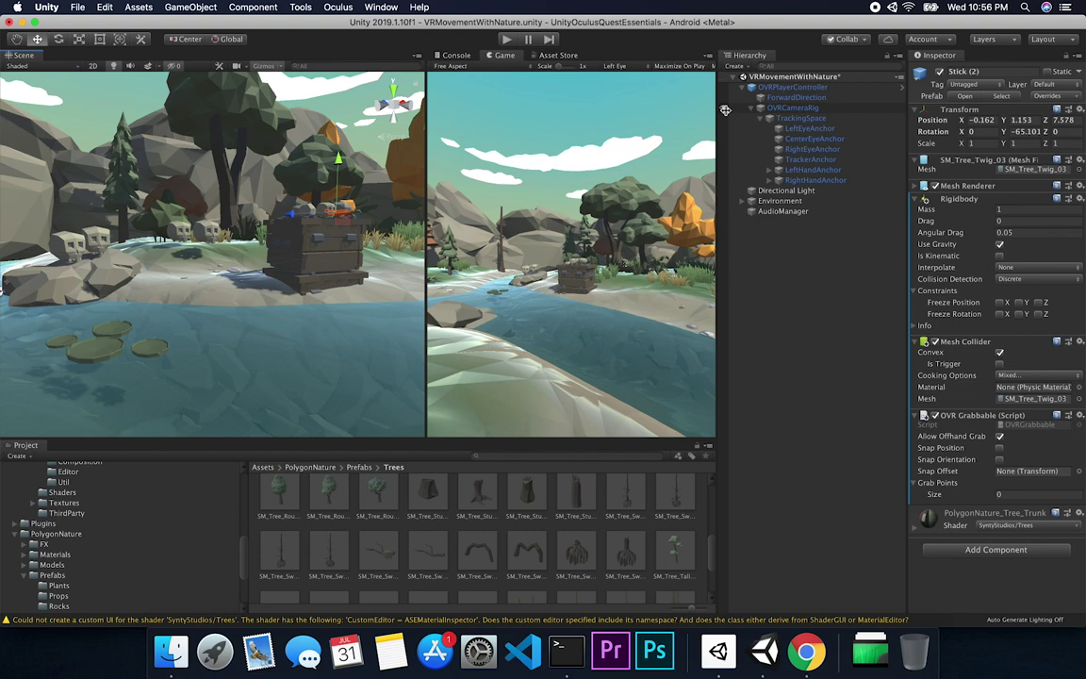
left_click(770, 169)
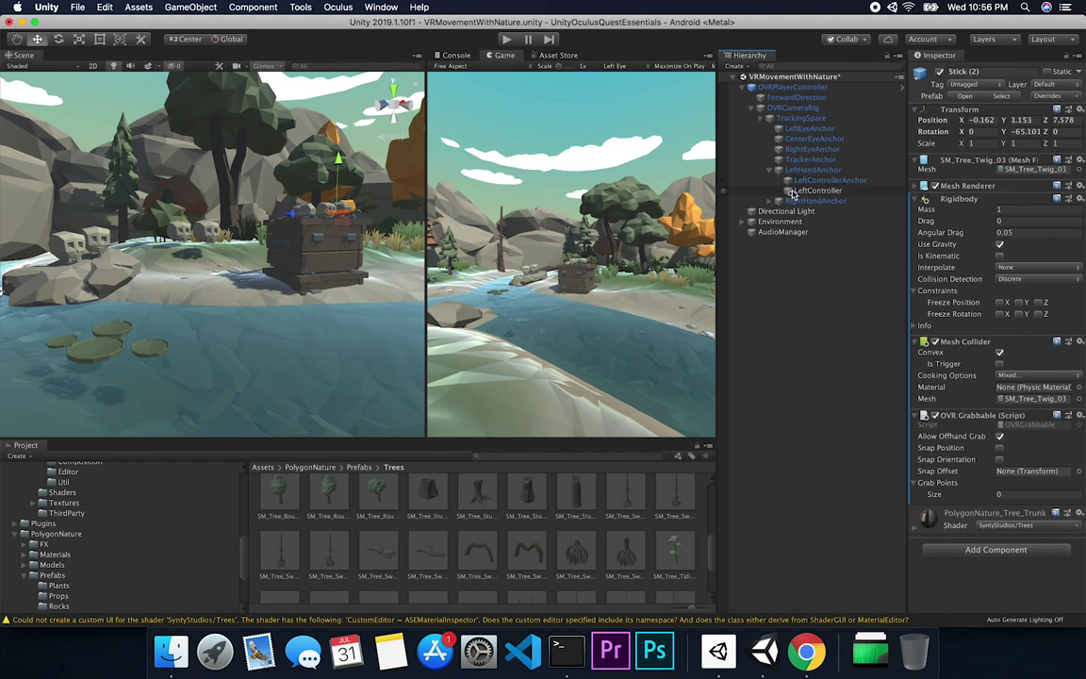
left_click(799, 192)
double_click(799, 191)
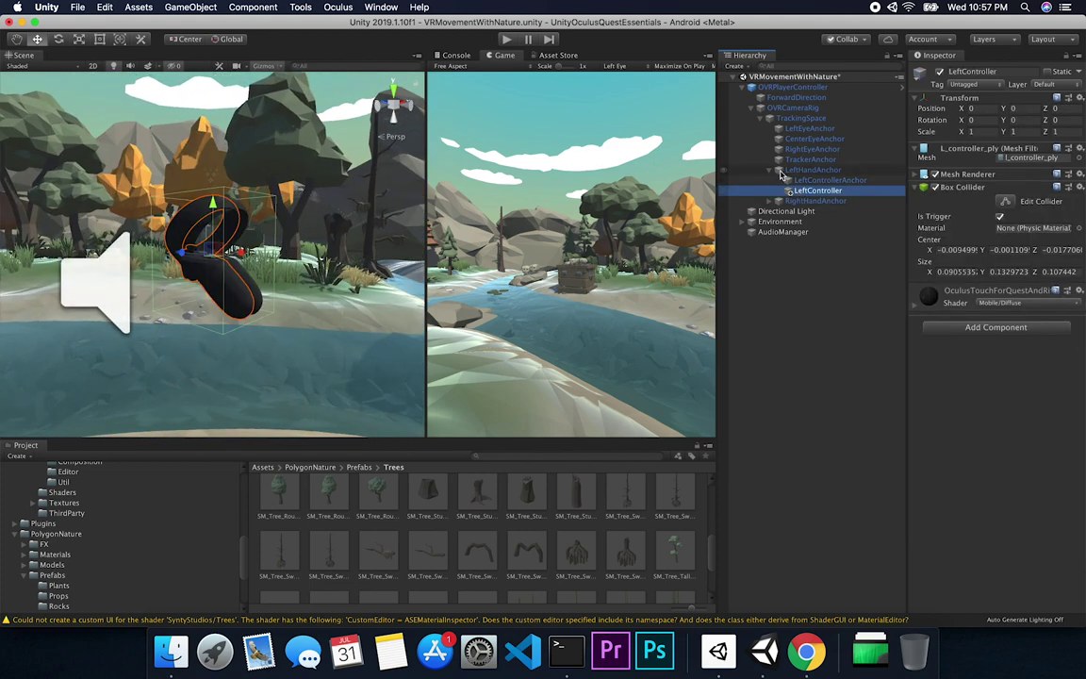
left_click(778, 200)
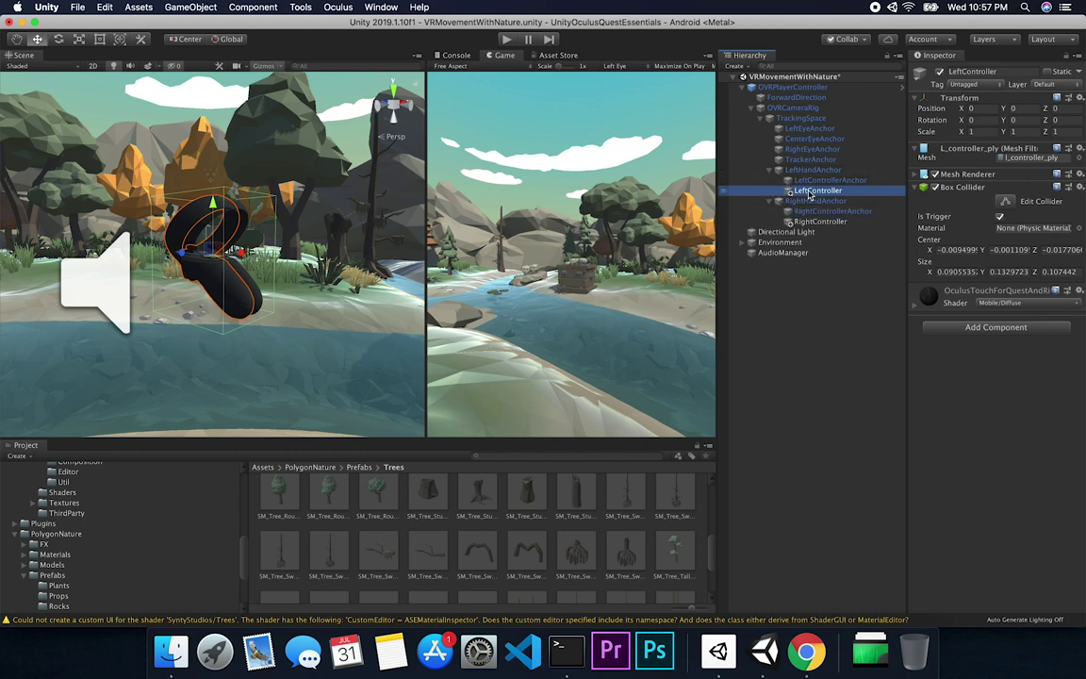
left_click_drag(236, 311, 174, 330, "alt")
scroll(197, 292, "up", 5)
scroll(197, 291, "down", 5)
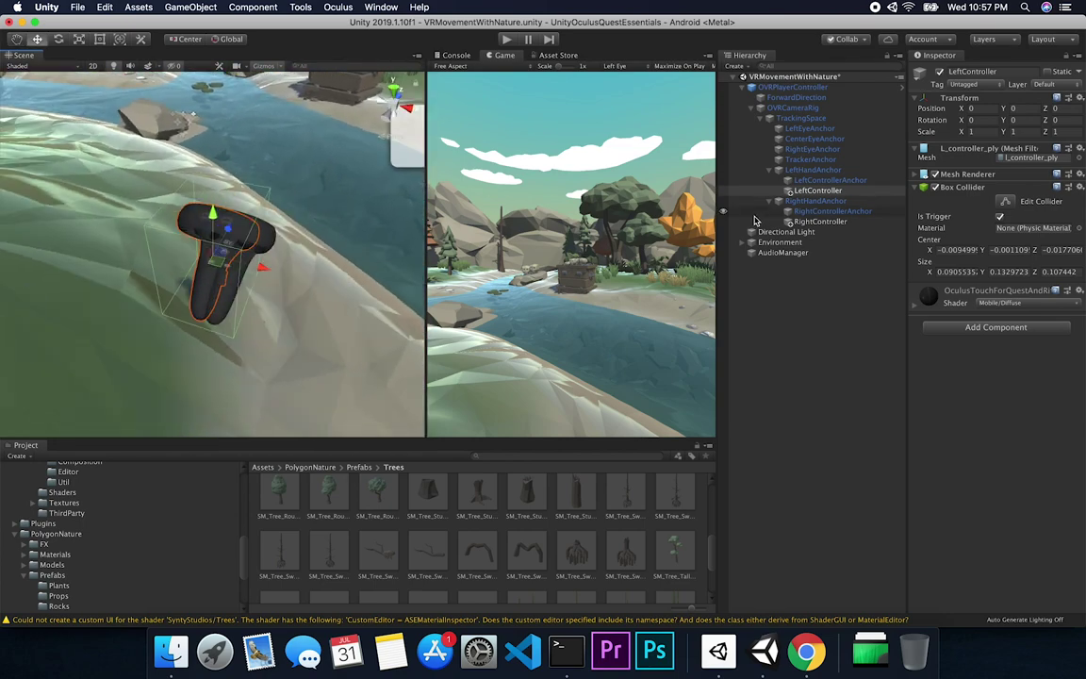
Compare the components of RightController, LeftControllerAnchor, RightControllerAnchor and LeftController
left_click(816, 222)
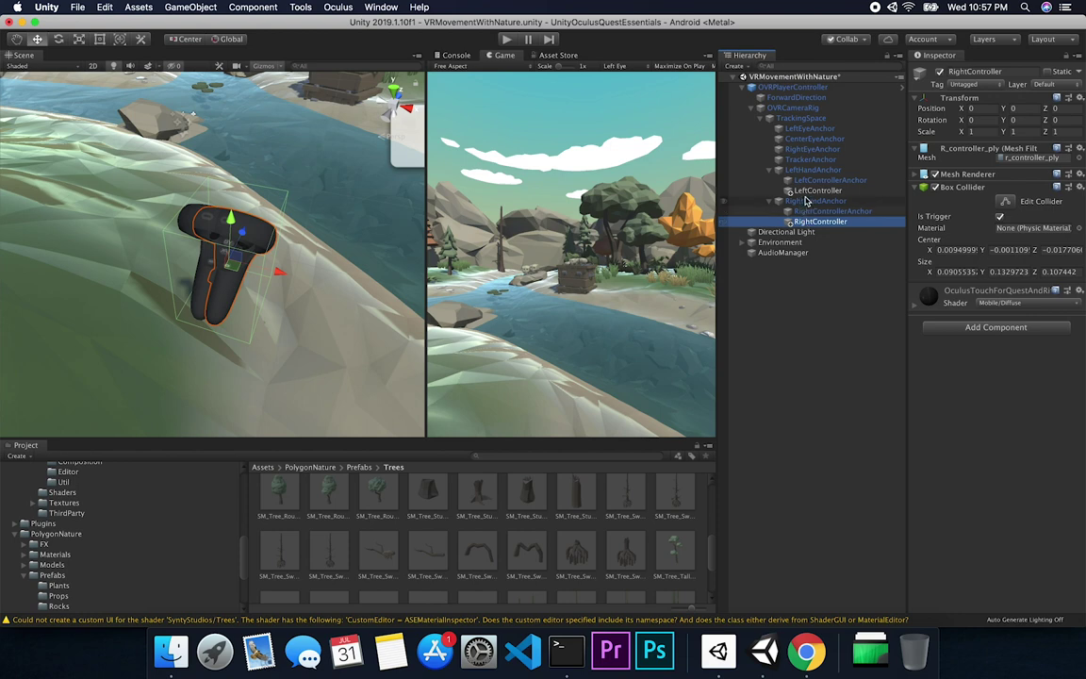
left_click(809, 180)
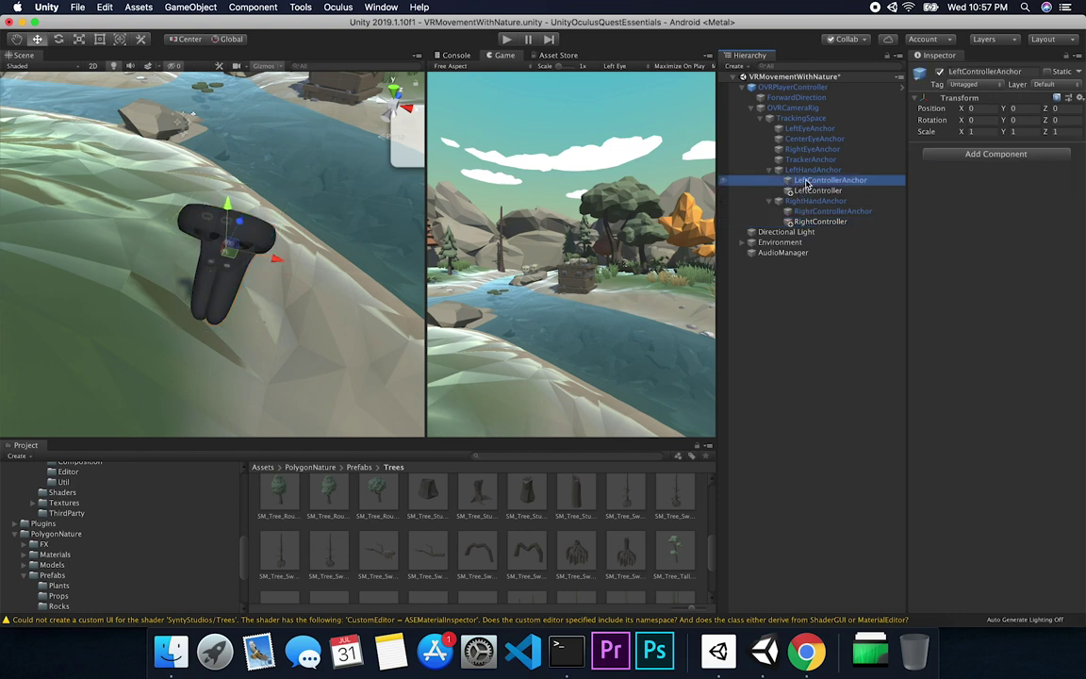
left_click(808, 211)
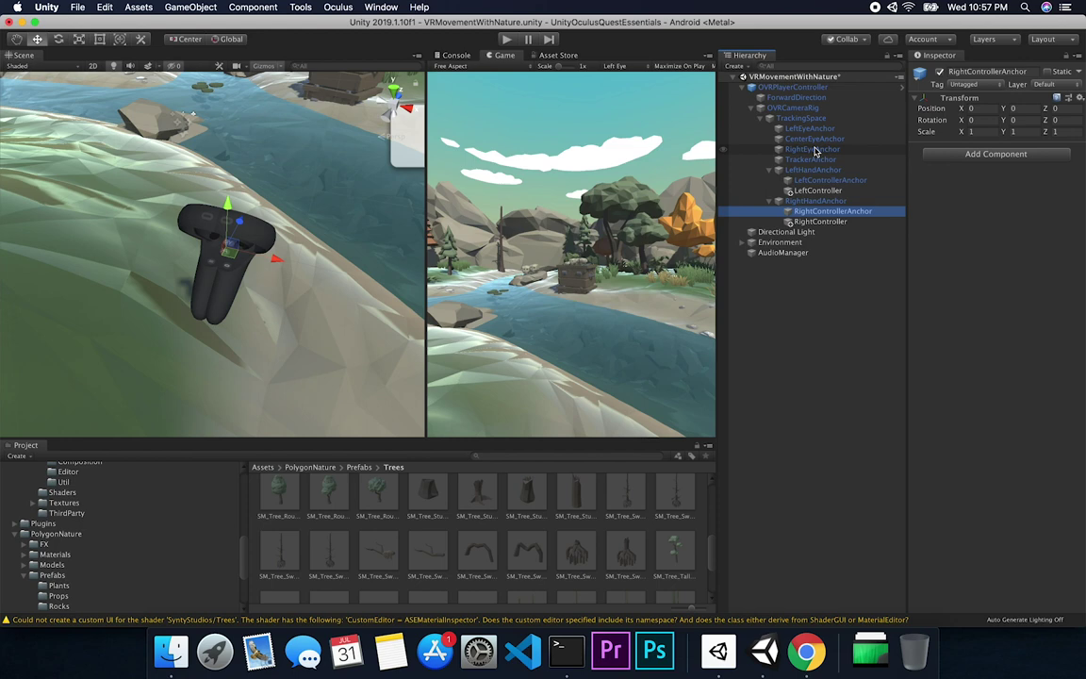
left_click(813, 191)
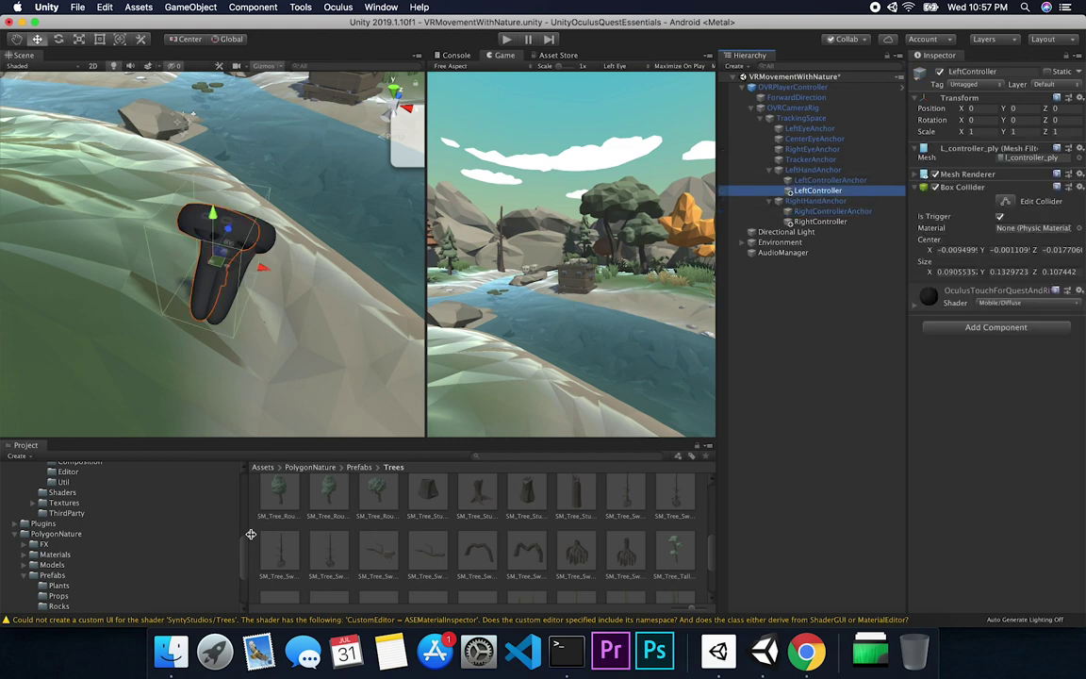
Search the project assets for "Quest" and examine the OculusTouchForQuestAndRiftS_Left and OculusTouchForQuestAndRiftS_Right models
left_click(482, 454)
type("Qui")
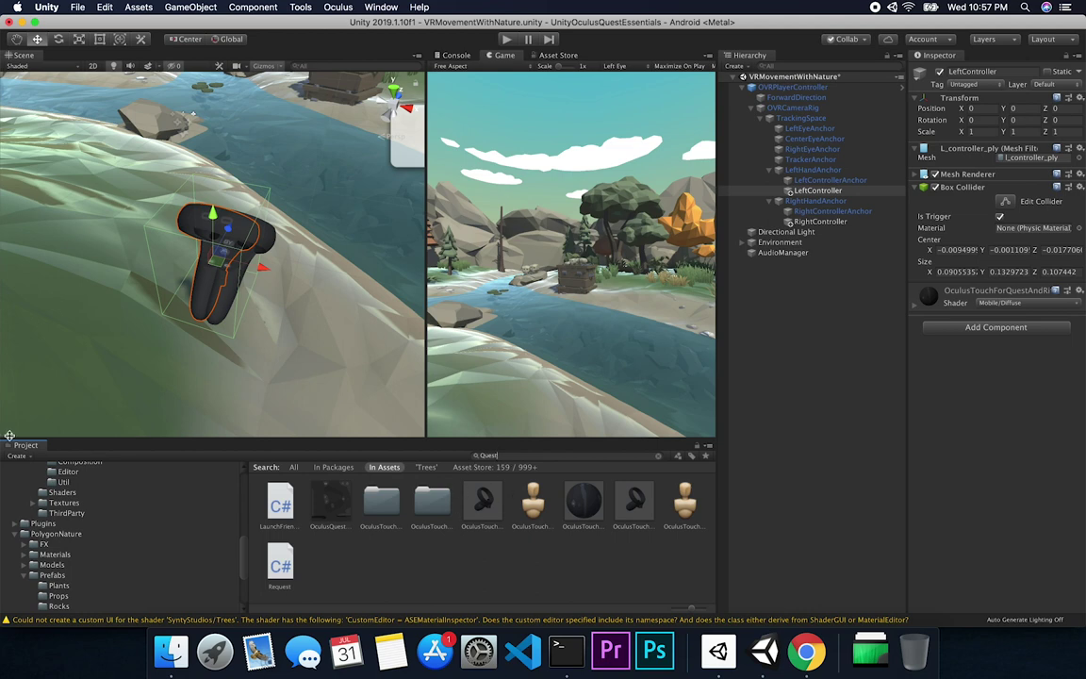
left_click(498, 506)
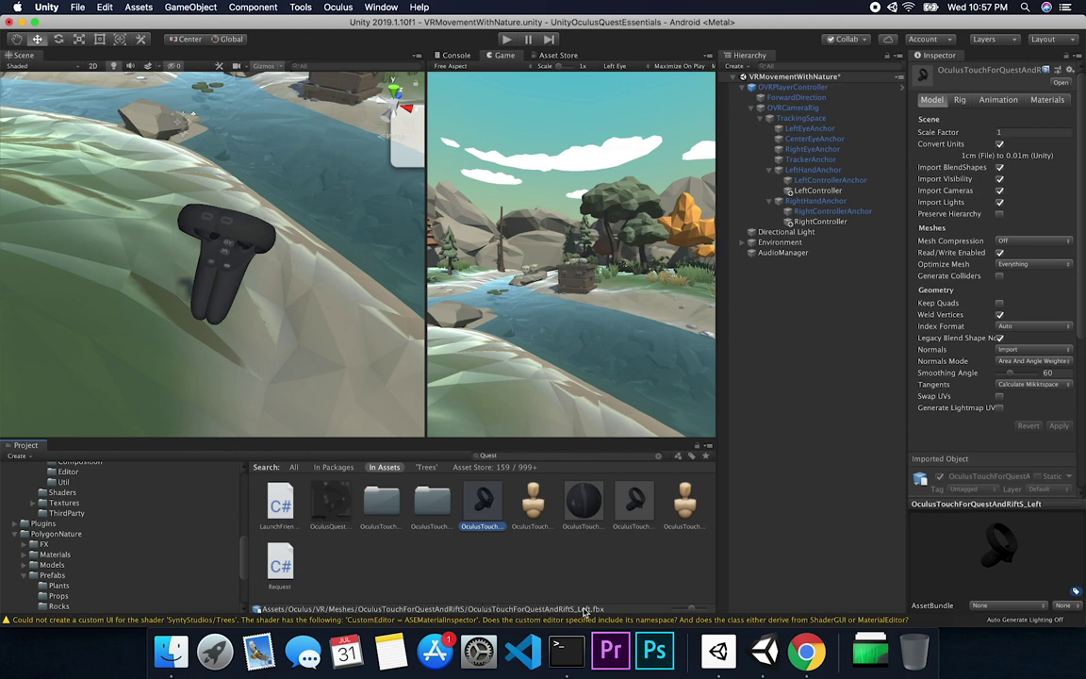
left_click(633, 507)
left_click(476, 518)
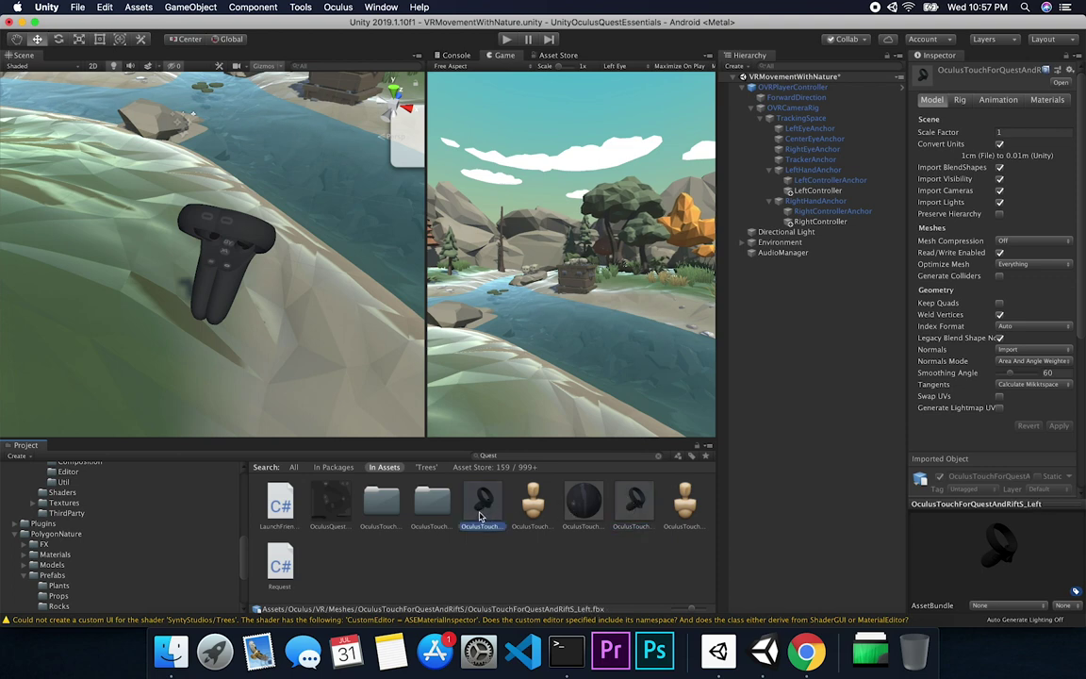
mouse_move(481, 514)
left_mouse_down()
mouse_move(704, 158)
mouse_move(819, 192)
mouse_move(733, 177)
mouse_move(540, 437)
left_mouse_up()
left_click(631, 500)
mouse_move(631, 500)
left_mouse_down()
mouse_move(736, 199)
mouse_move(826, 228)
mouse_move(764, 206)
mouse_move(796, 192)
mouse_move(796, 161)
mouse_move(800, 204)
left_mouse_up()
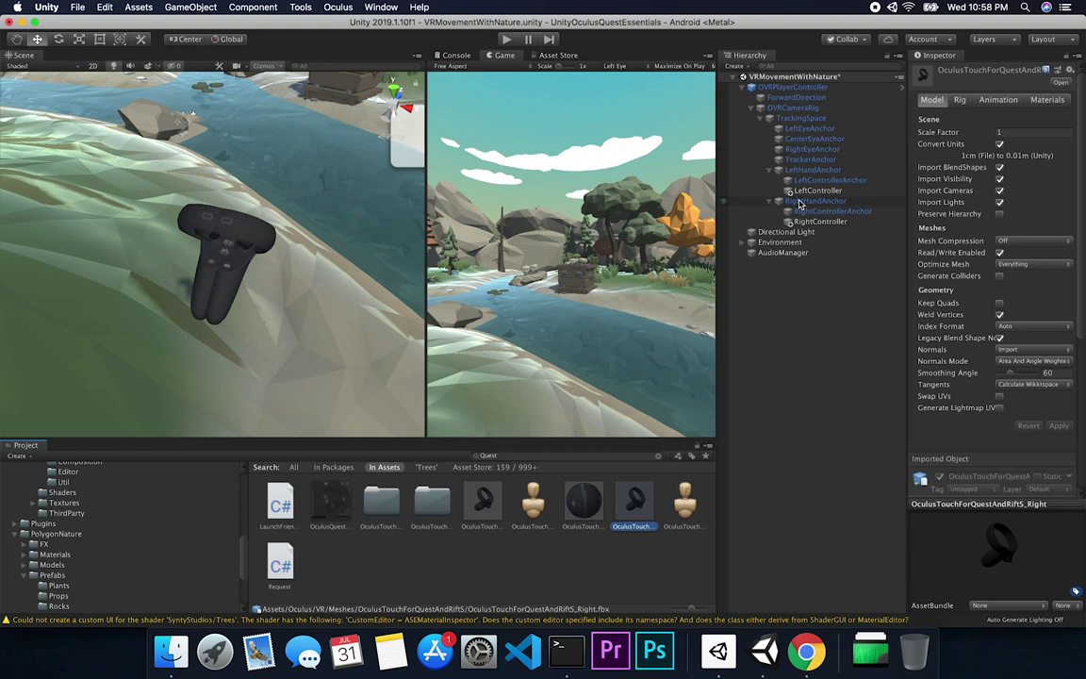
Examine LeftController's box collider around the model and read the description of its Is Trigger option
left_click(808, 193)
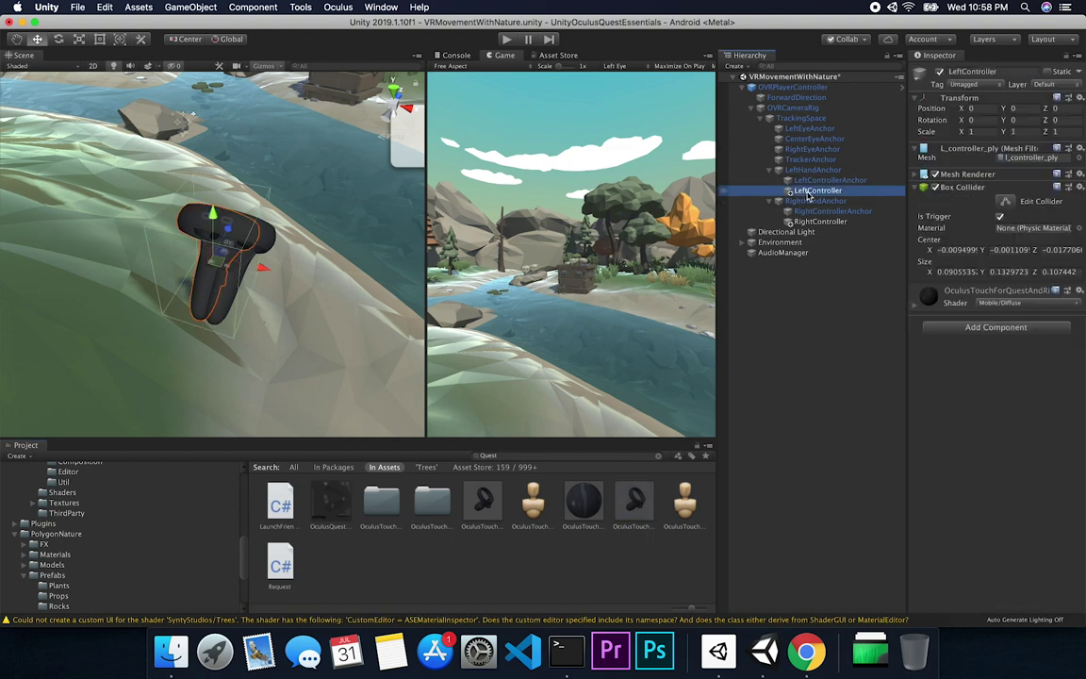
left_click_drag(111, 258, 256, 279, "alt")
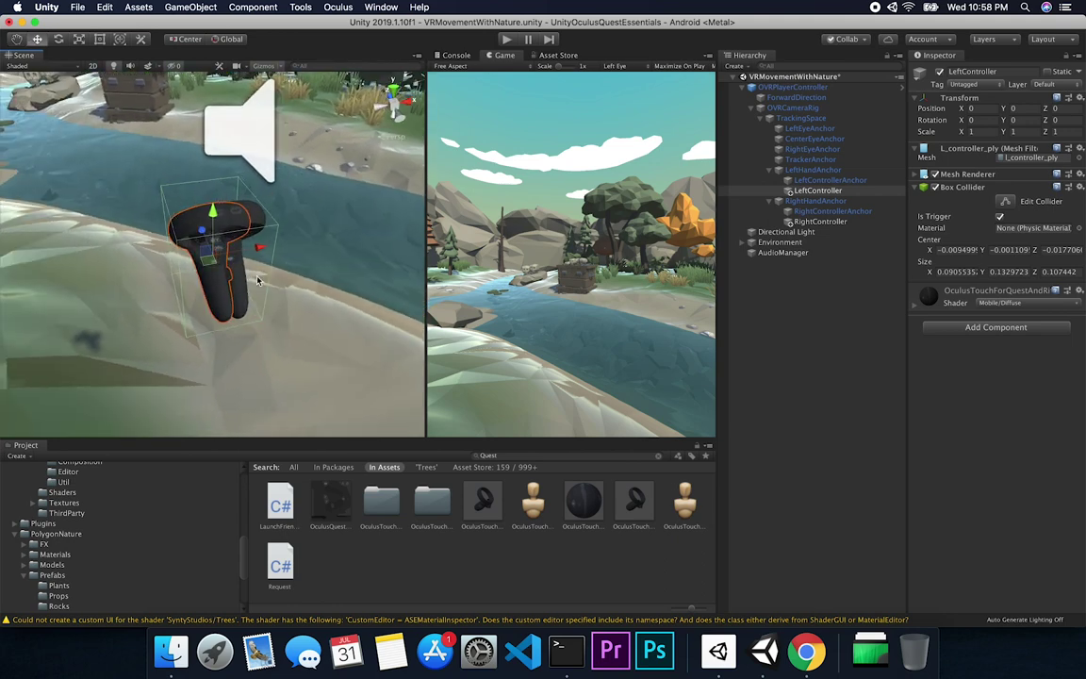
scroll(257, 280, "down", 5)
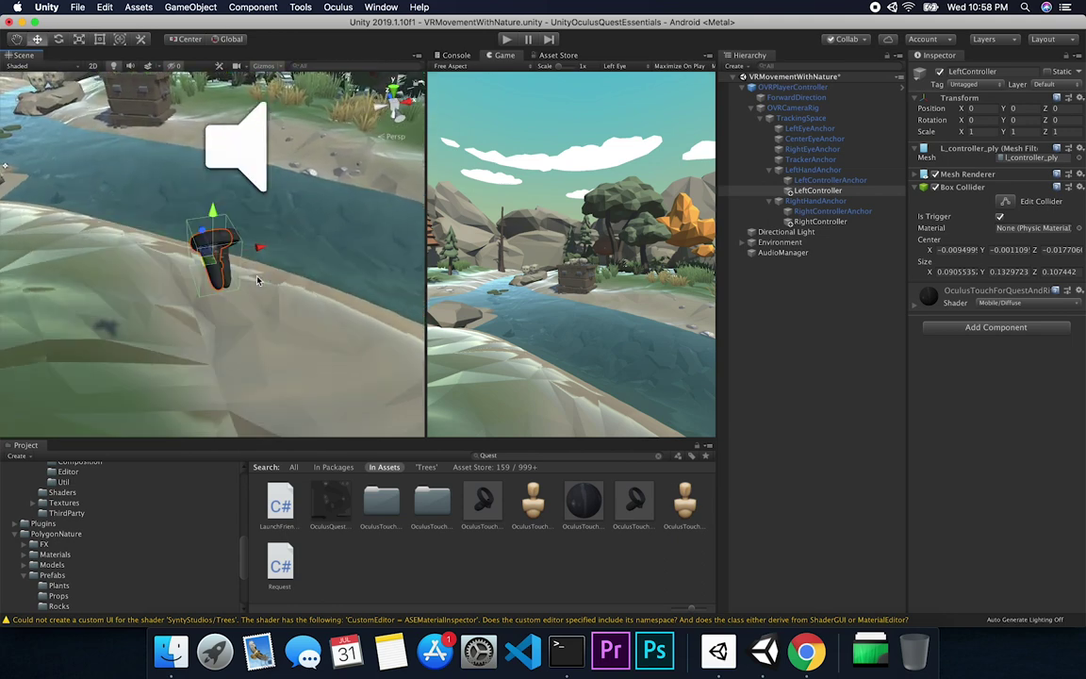
key("f")
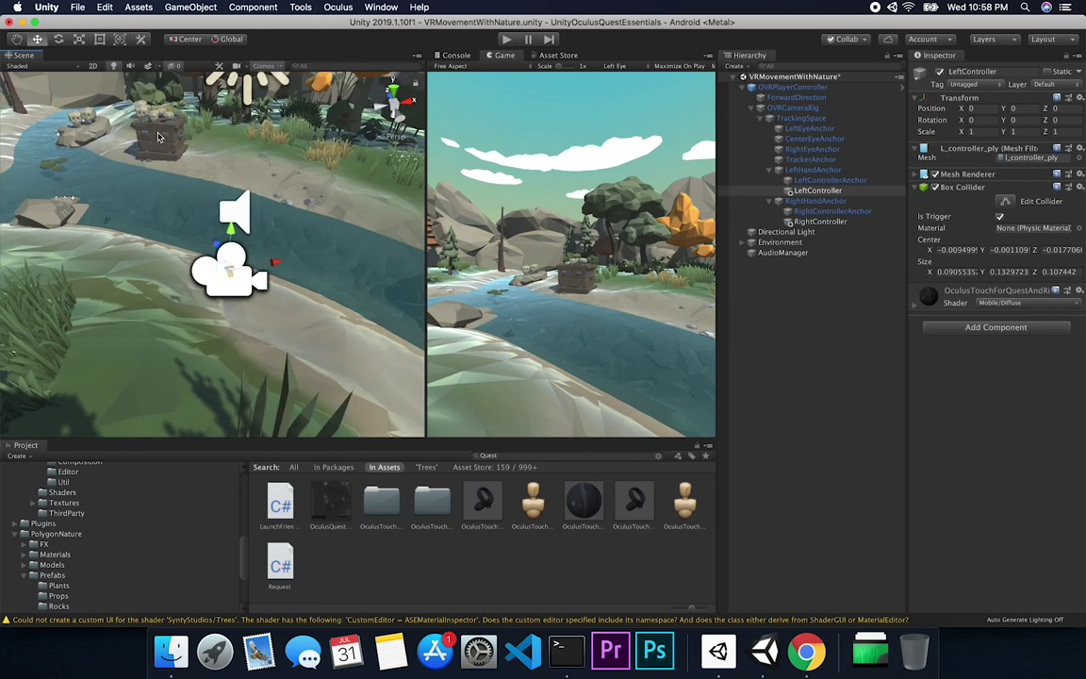
scroll(271, 292, "up", 5)
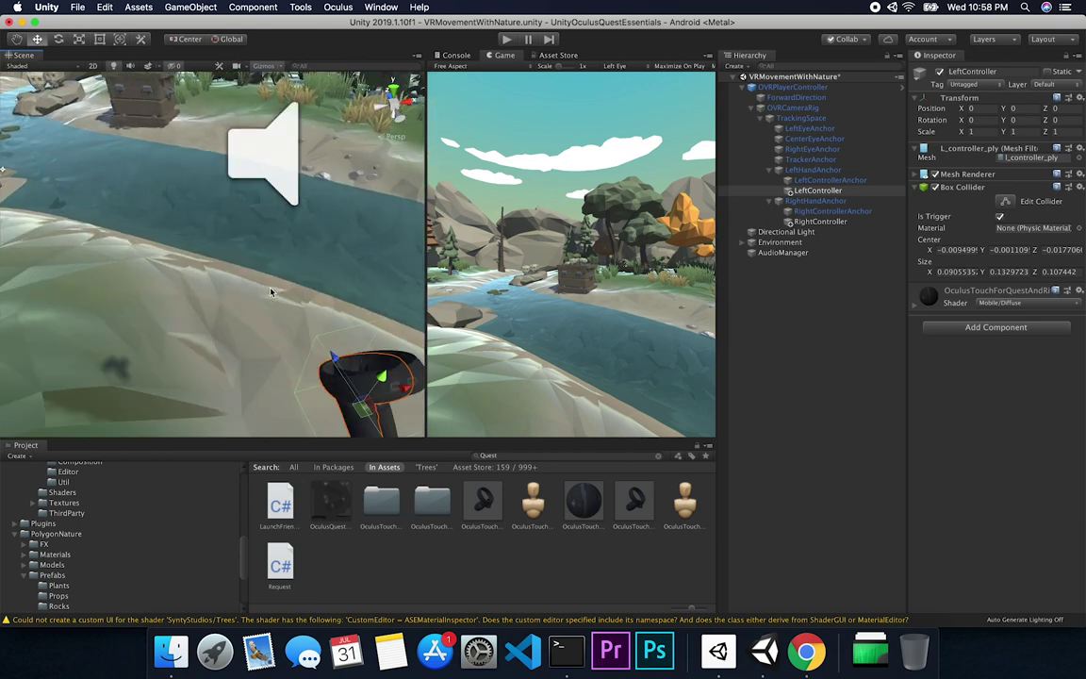
scroll(242, 259, "down", 2)
middle_click_drag(259, 271, 211, 242)
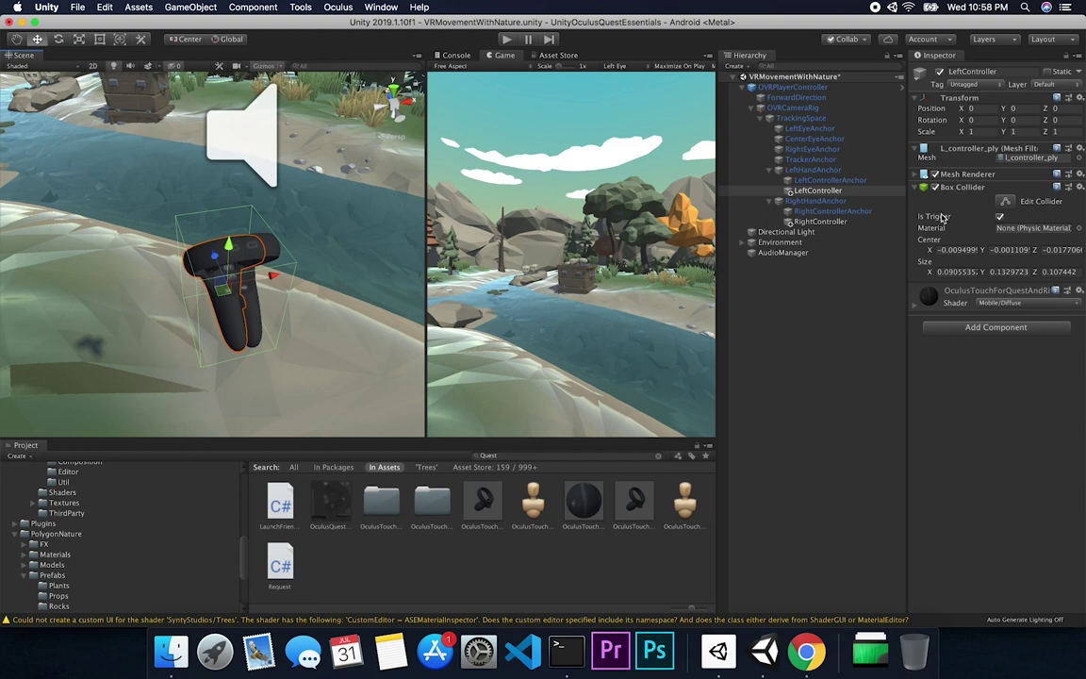
mouse_move(952, 221)
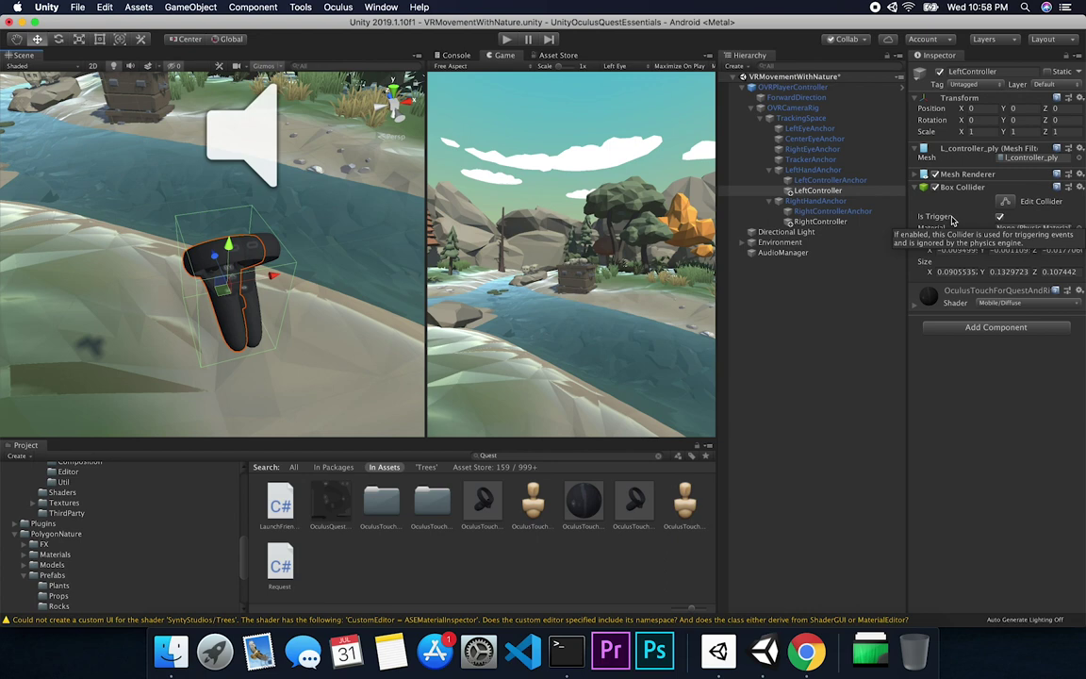
Focus on RightController and examine its trigger box collider around the model
left_click(822, 222)
double_click(822, 221)
left_click_drag(265, 222, 233, 240, "alt")
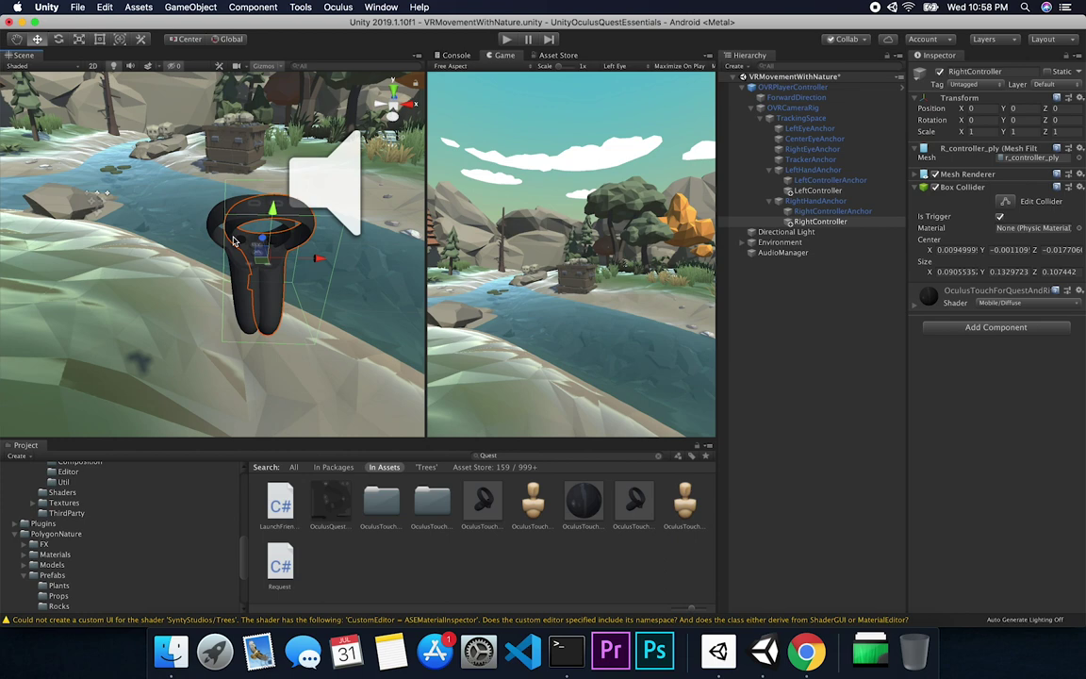
left_click_drag(267, 250, 358, 264, "alt")
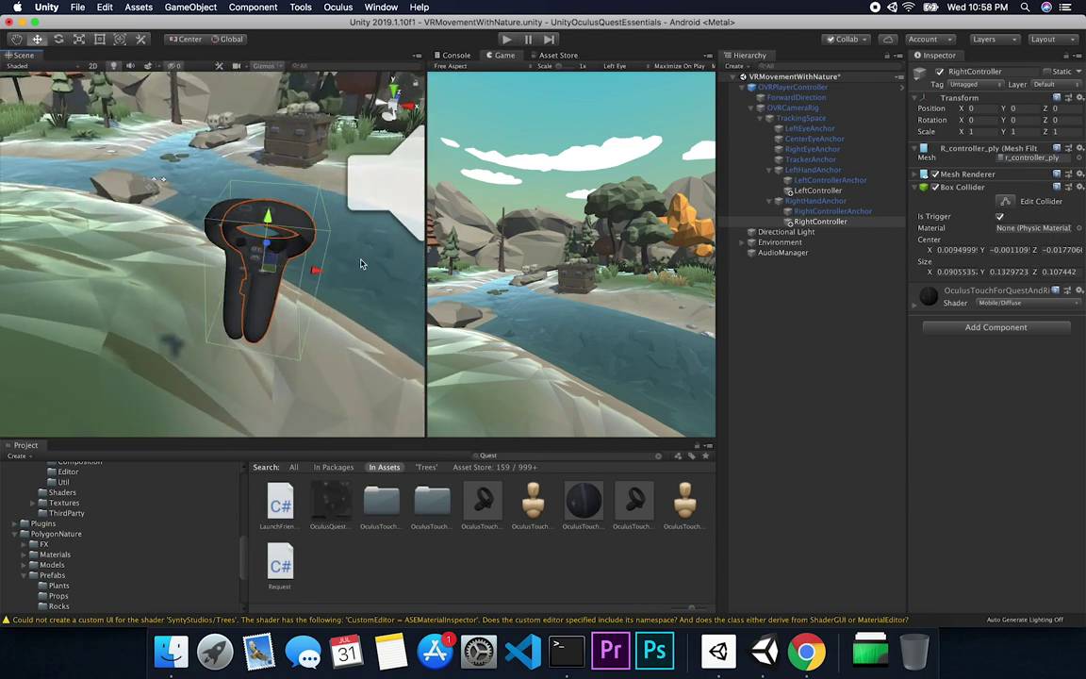
Compare the Rigidbody and OVR Grabber components of LeftHandAnchor and RightHandAnchor, also checking the child LeftController
left_click(818, 172)
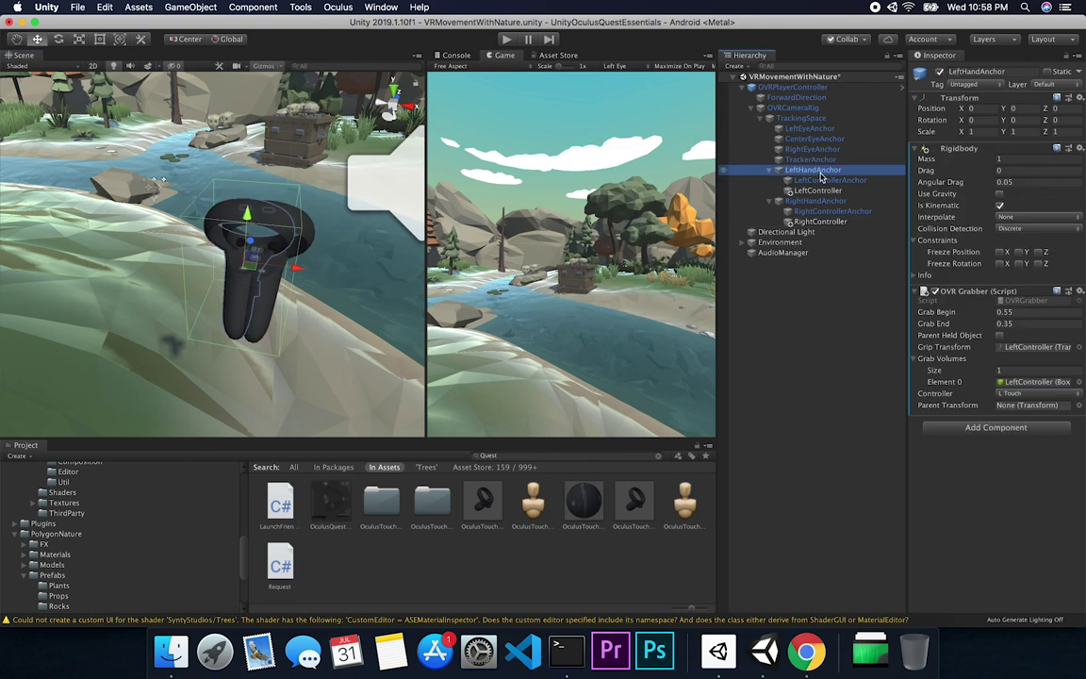
left_click(800, 192)
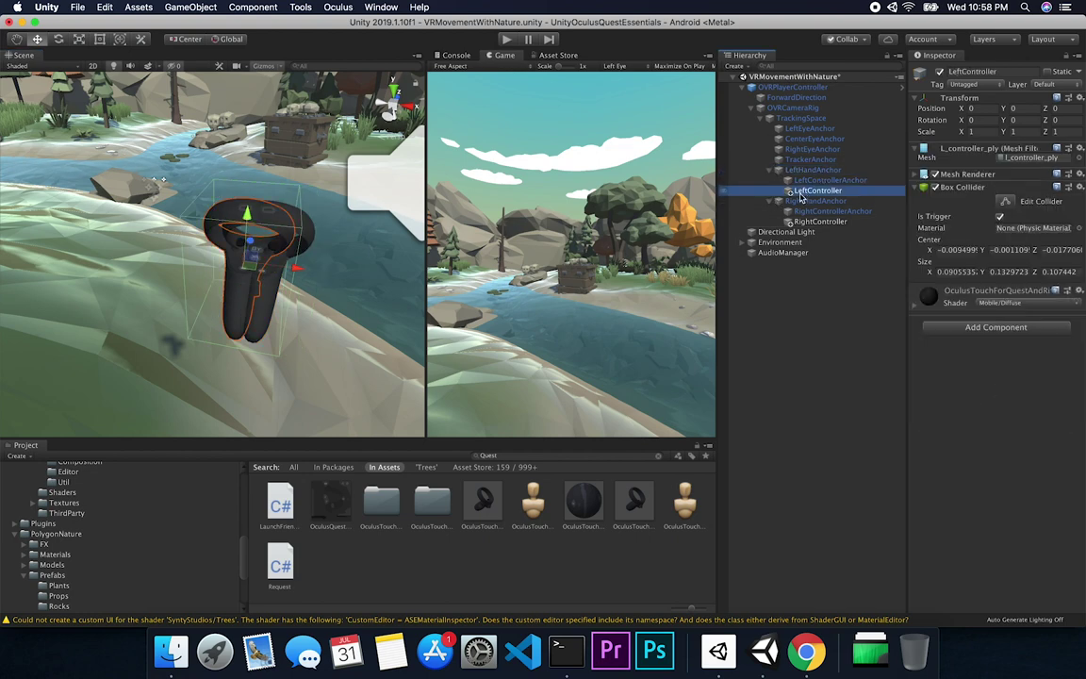
left_click(795, 172)
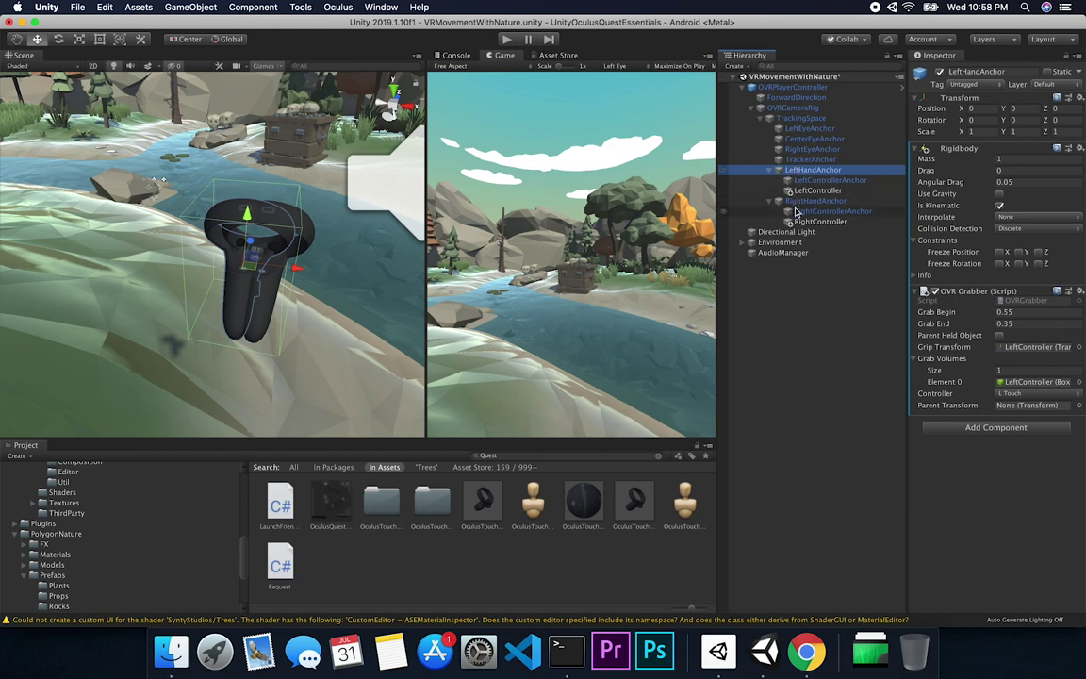
left_click(801, 201)
left_click(806, 170)
key("Left")
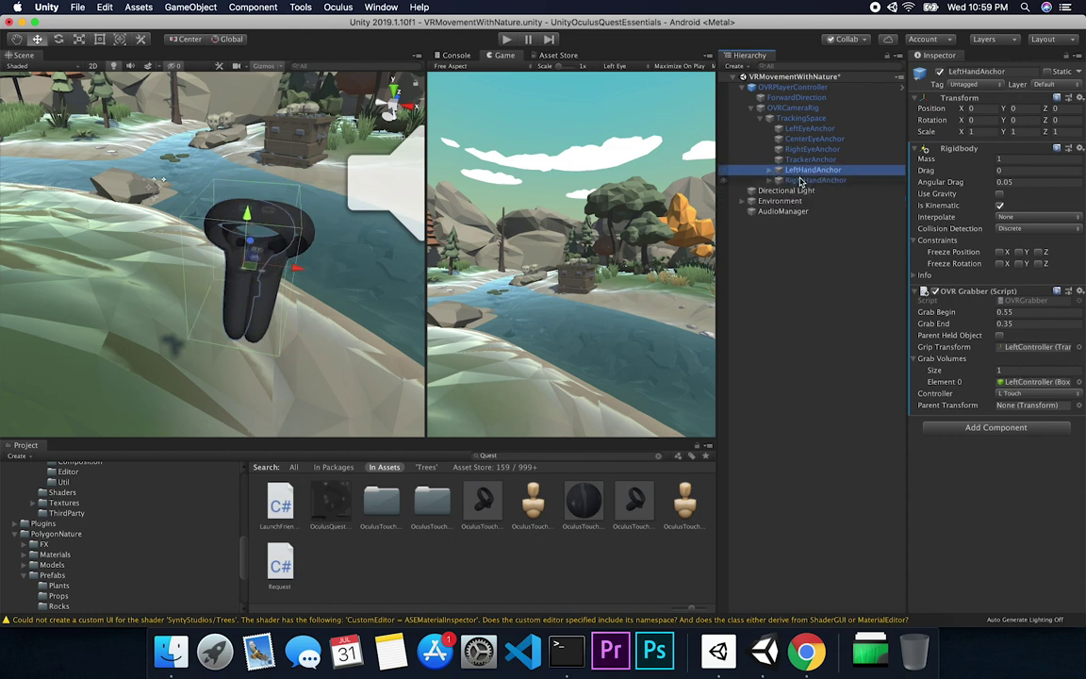
left_click(801, 180)
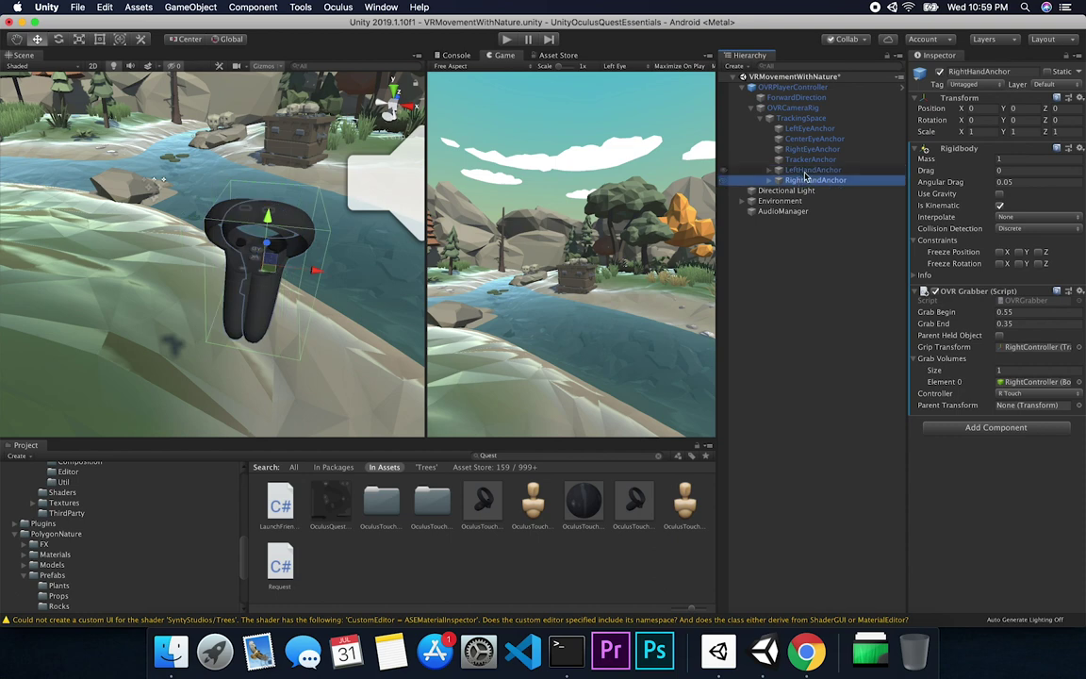
left_click(806, 171)
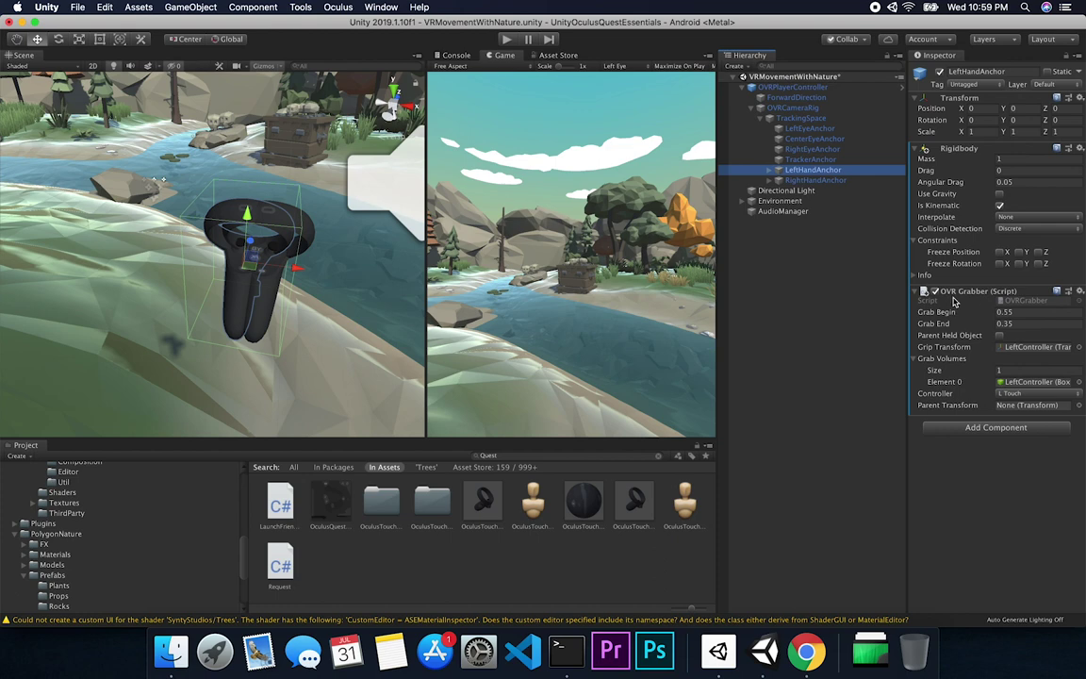
Search the addable components on LeftHandAnchor for "ovr gra" and "grabber" to locate OVR Grabber, without adding anything
left_click(981, 428)
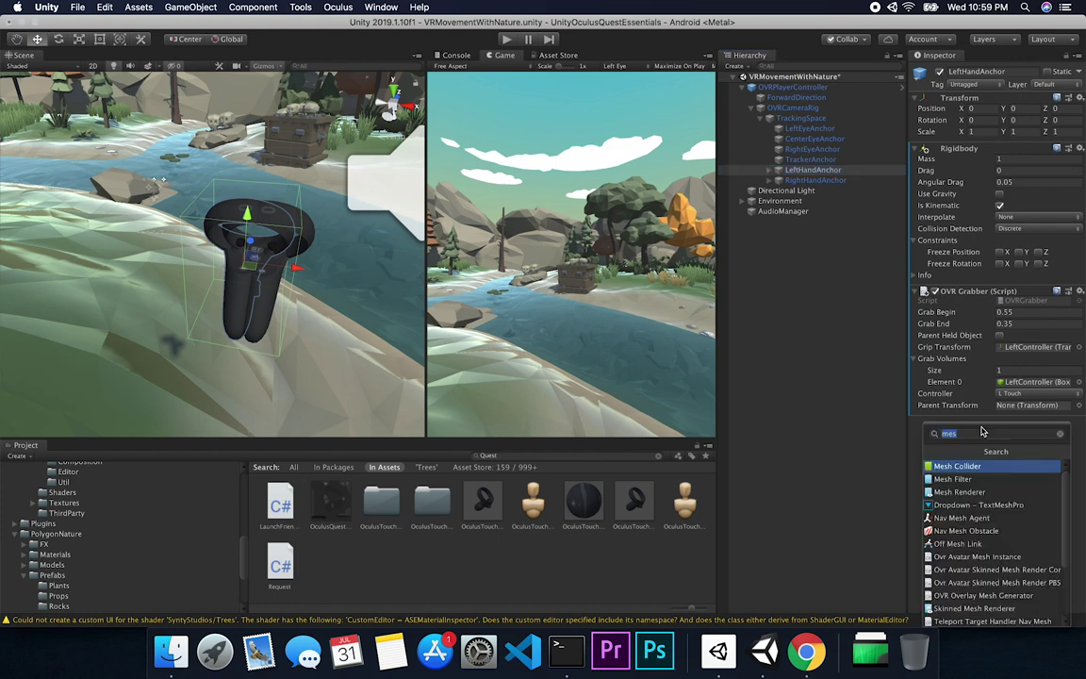
type("ovr")
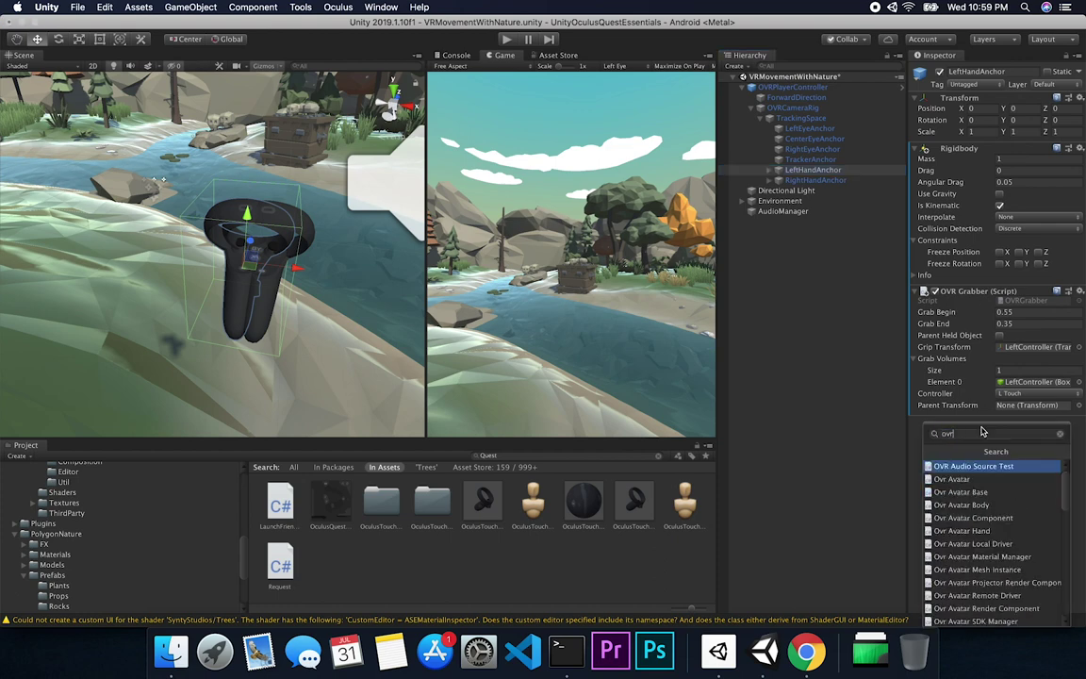
type(" gra")
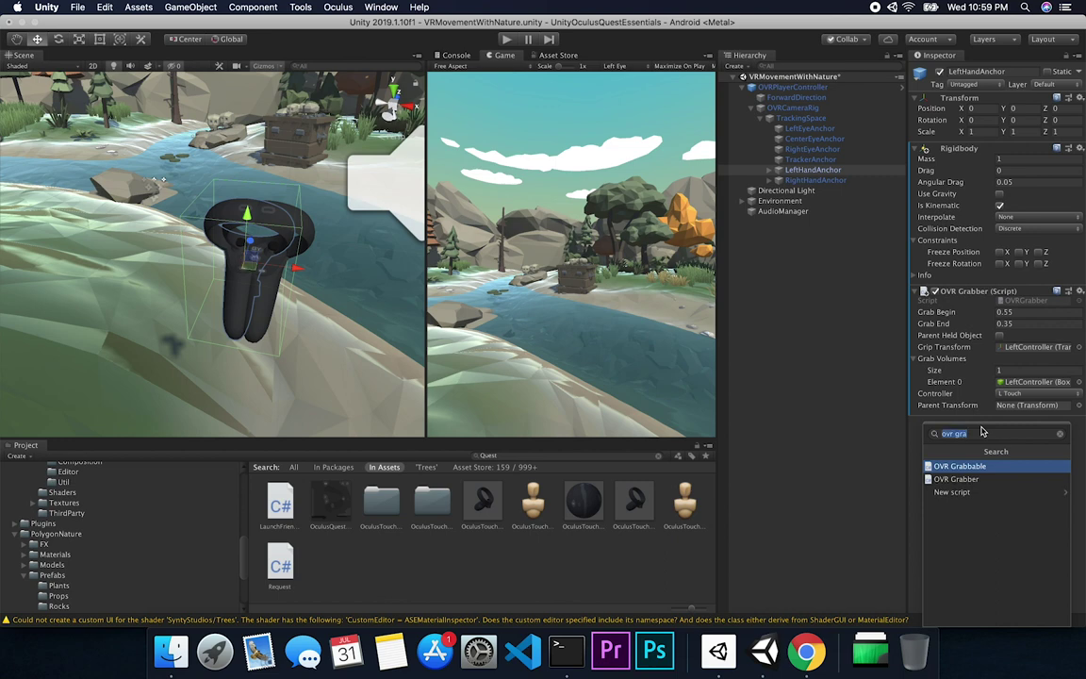
type("grabber")
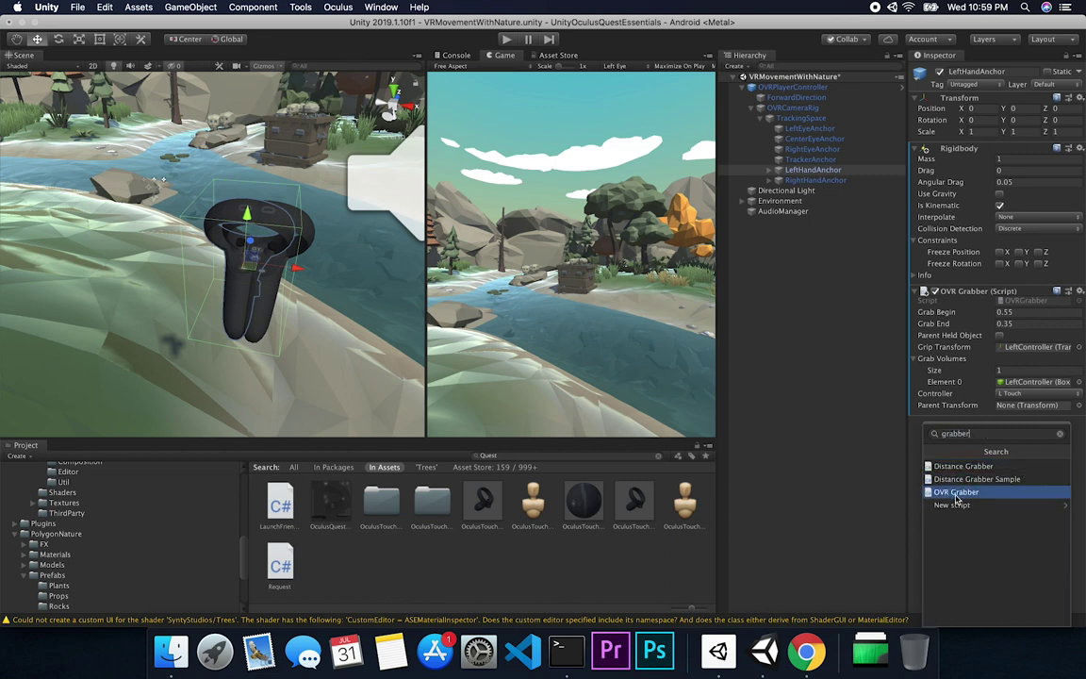
left_click(844, 443)
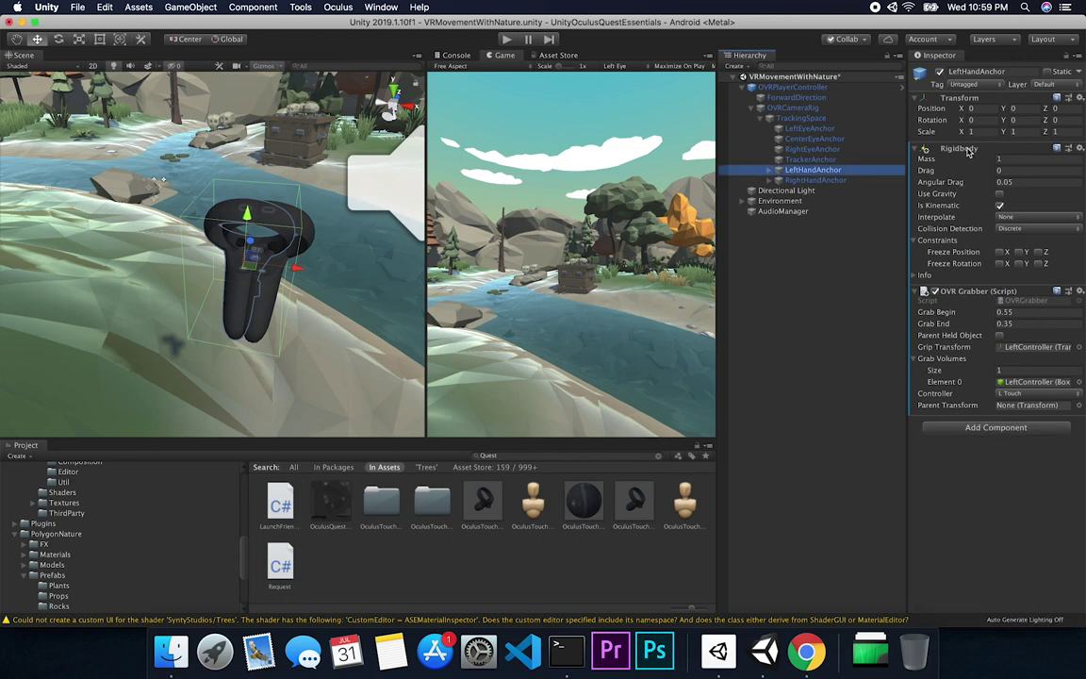
Open the OVRGrabber script in Visual Studio Code, read its summary and grab fields, and return to Unity
double_click(1032, 302)
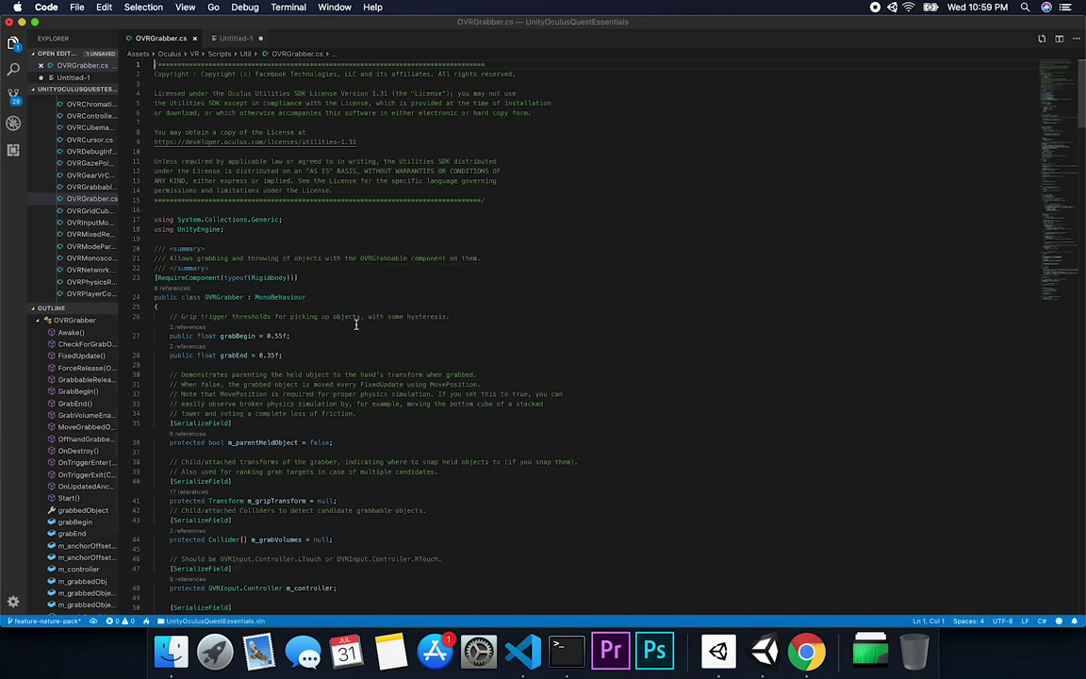
left_click(465, 272)
key("super+Tab")
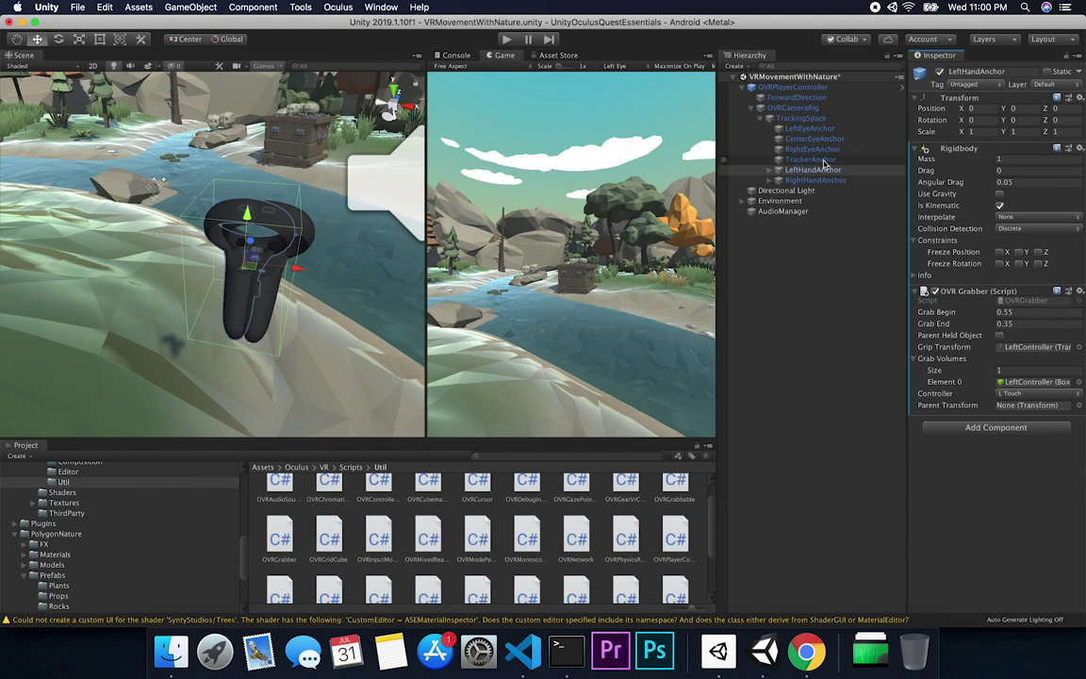
Expand both hand anchors to recheck their grabber references, and examine the components of the parent OVRPlayerController
left_click(768, 171)
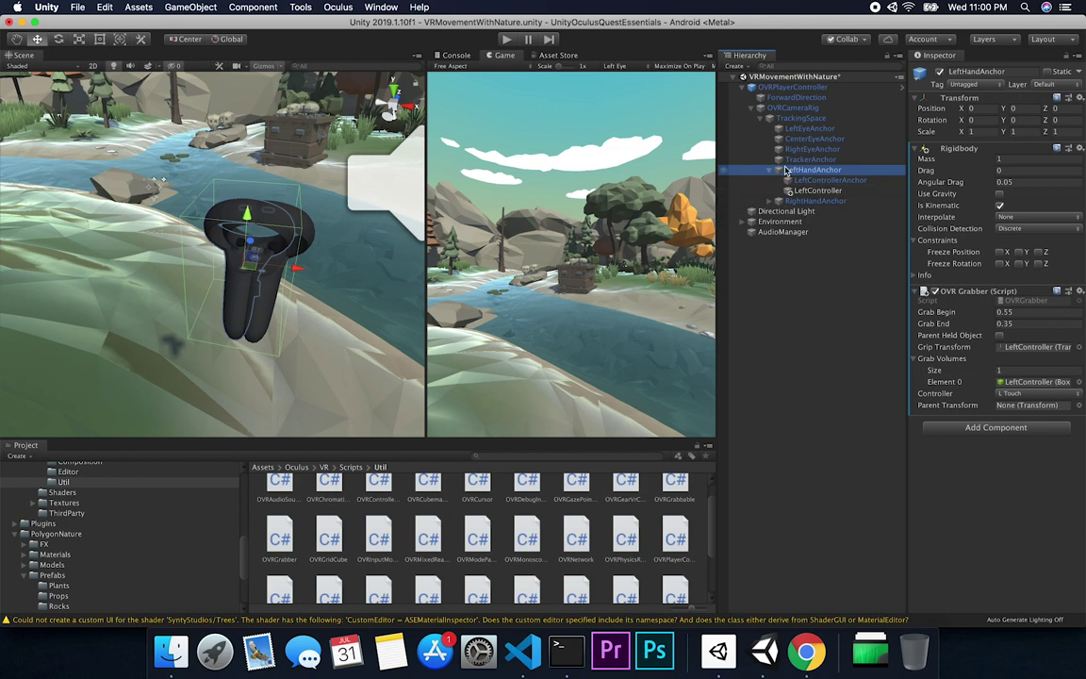
left_click(779, 201)
left_click(807, 202)
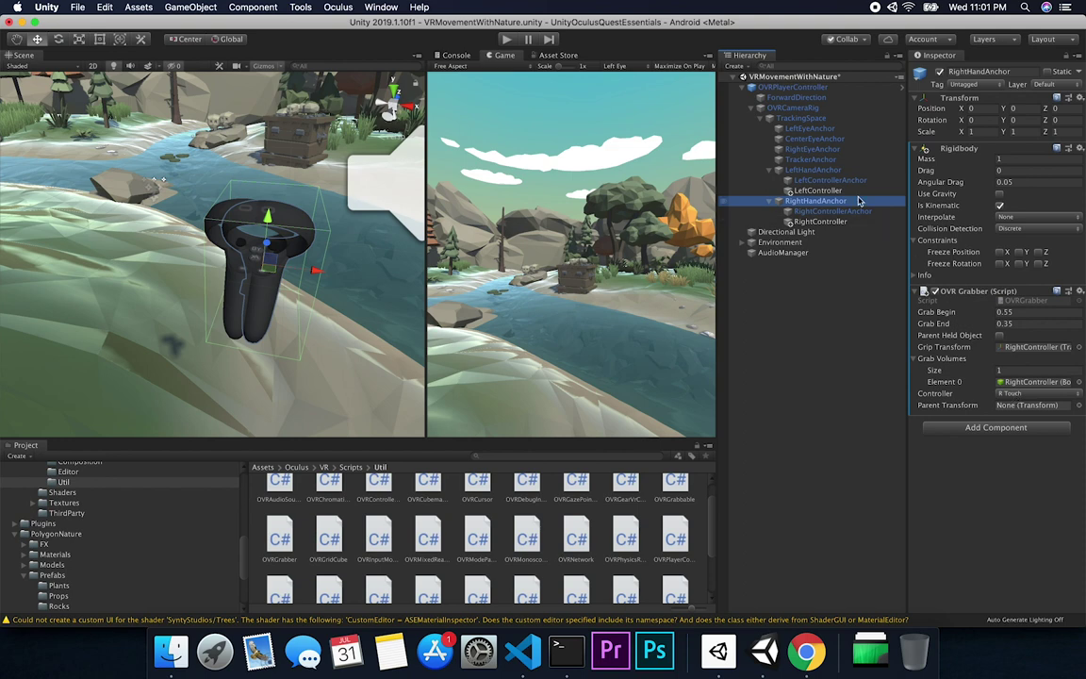
left_click(749, 170)
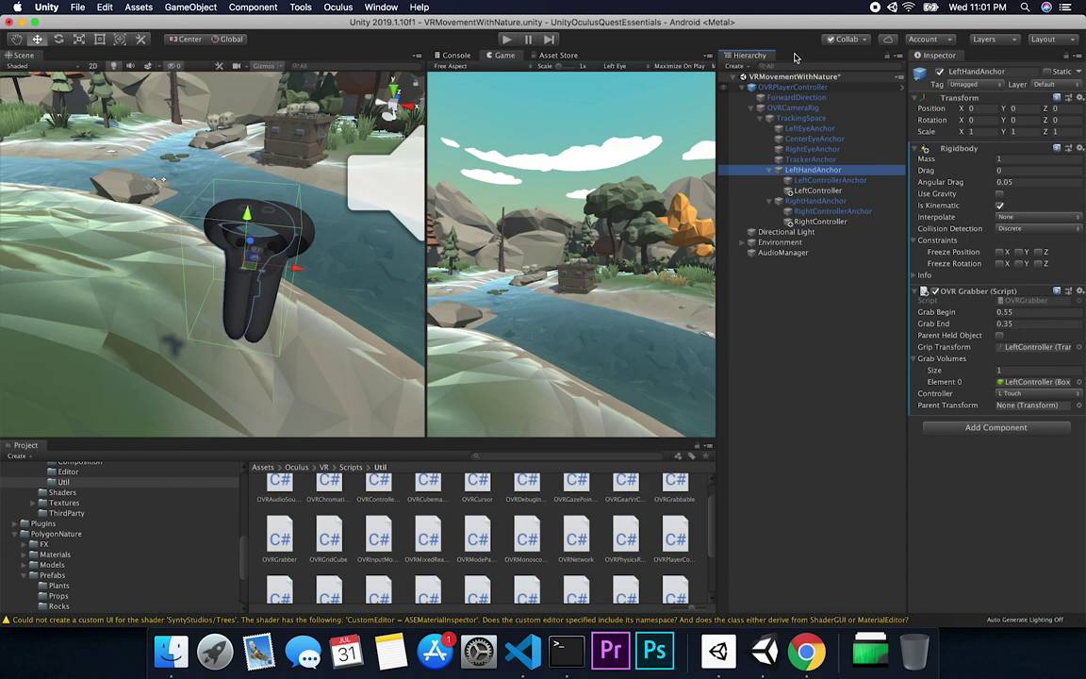
left_click(792, 87)
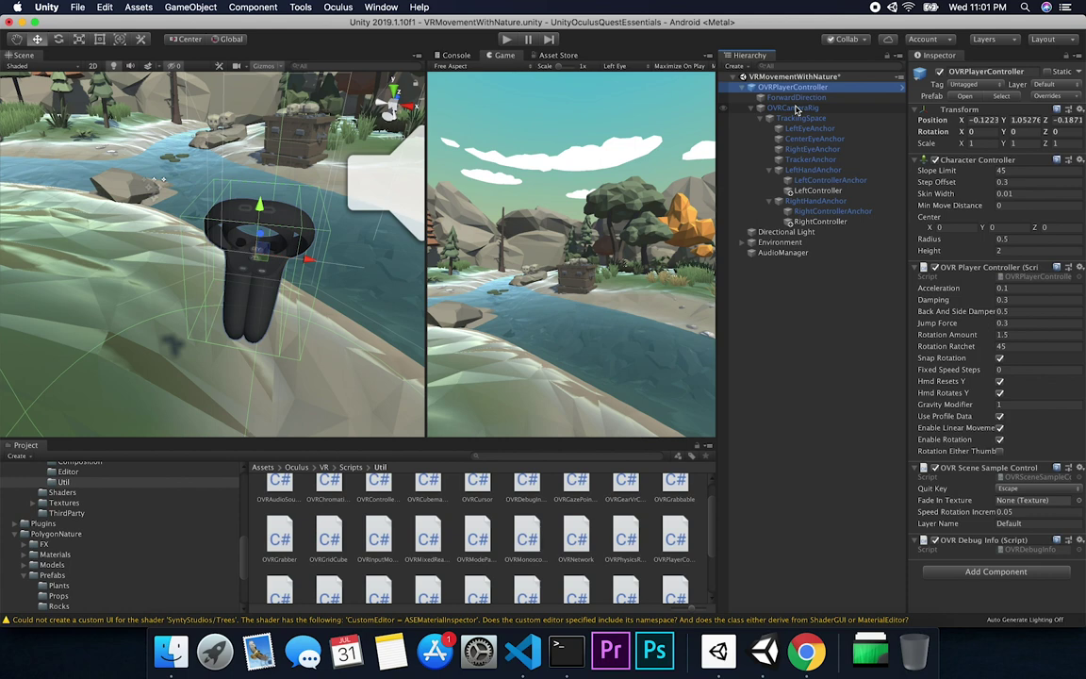
left_click(751, 86)
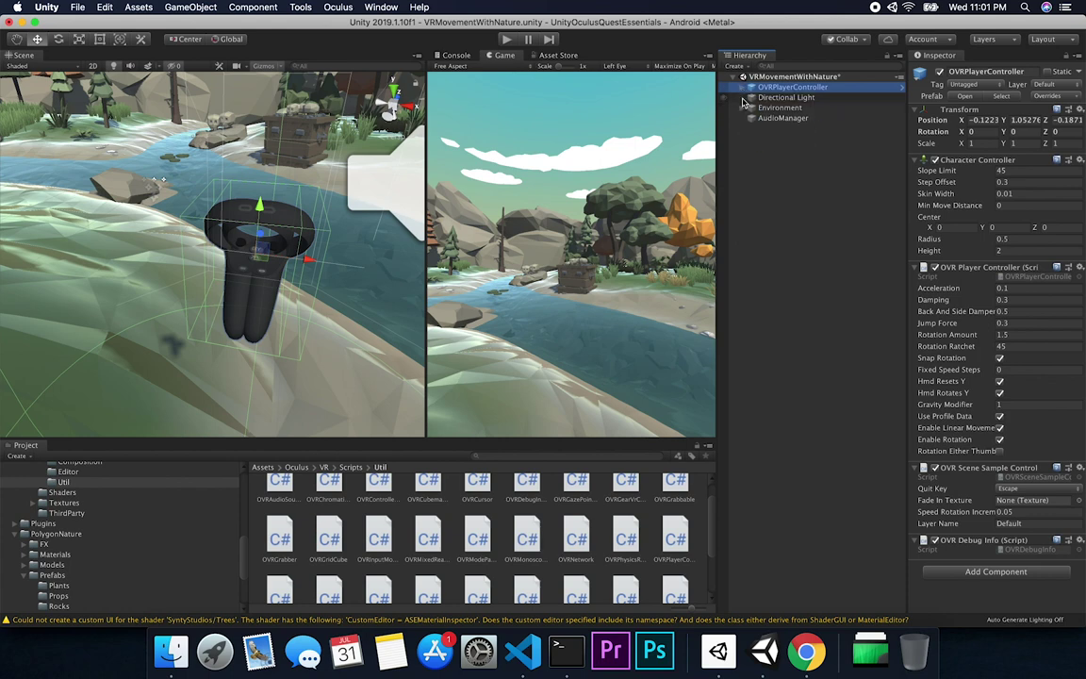
Look through the Environment group and compare its Grabbables subgroup with ordinary scenery such as SM_Tree_Log_01
left_click(742, 109)
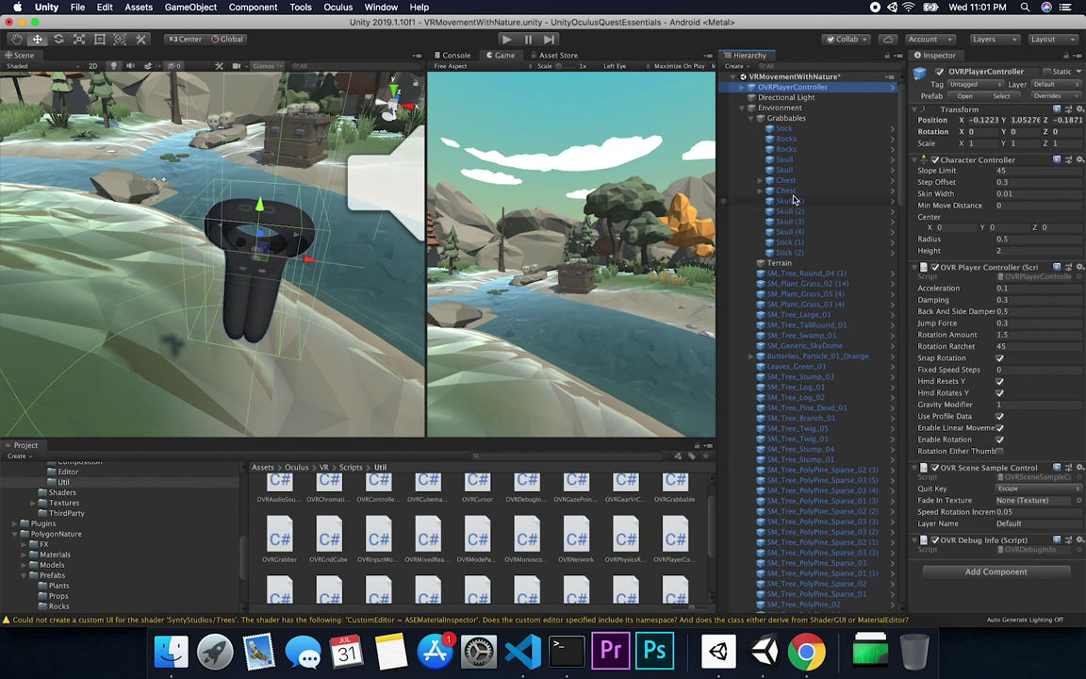
left_click(760, 118)
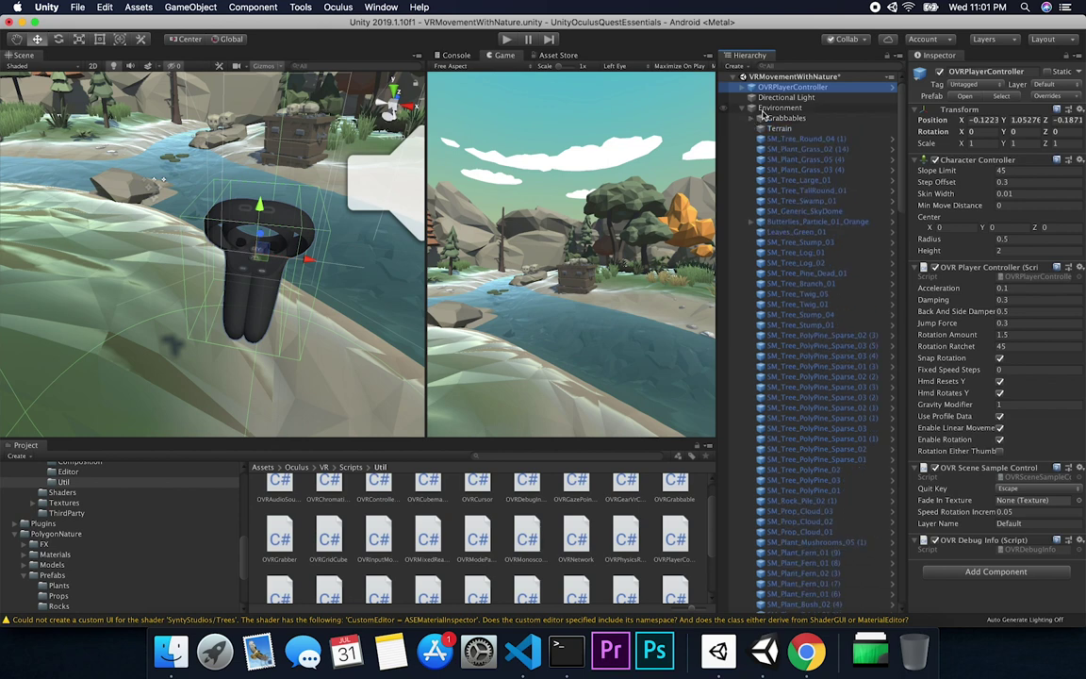
left_click(778, 108)
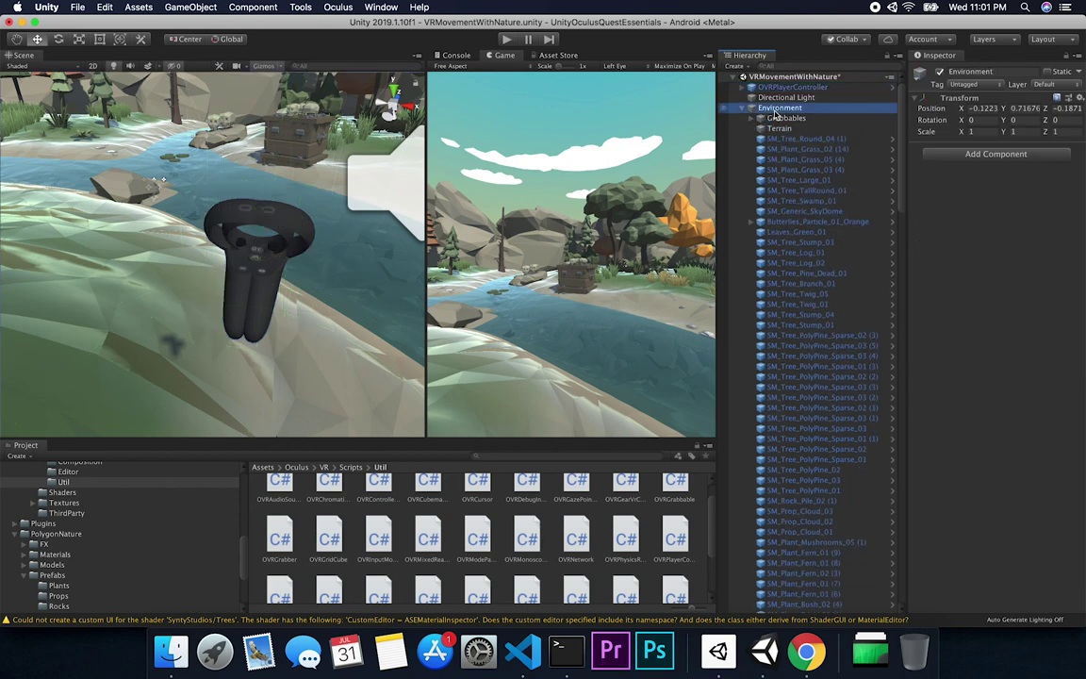
left_click(779, 118)
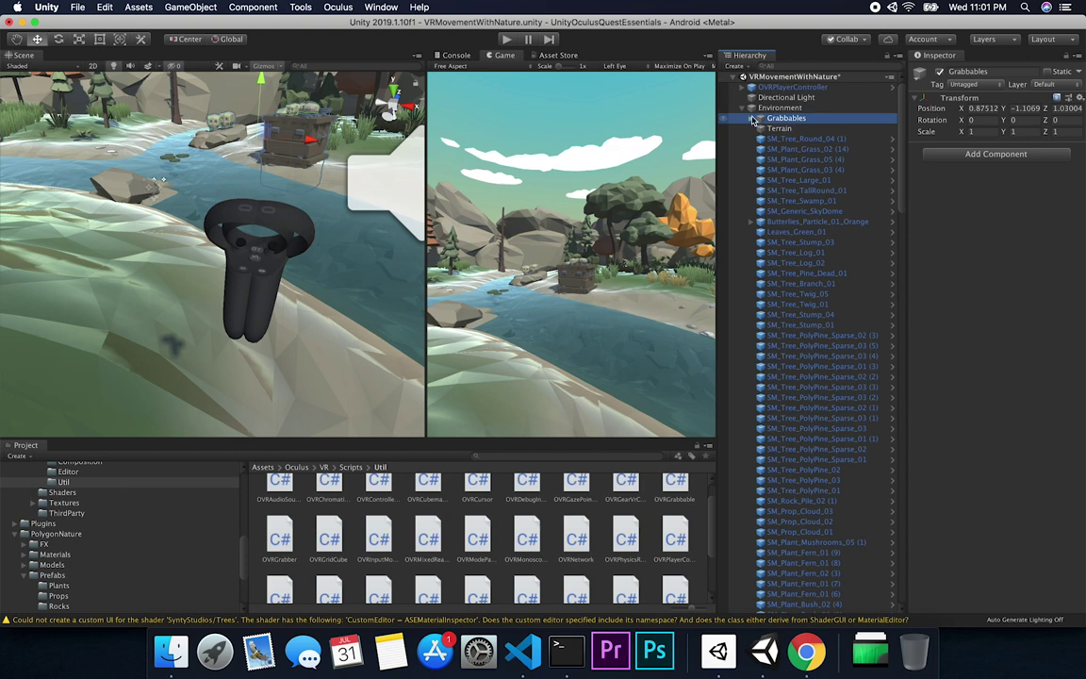
left_click(790, 253)
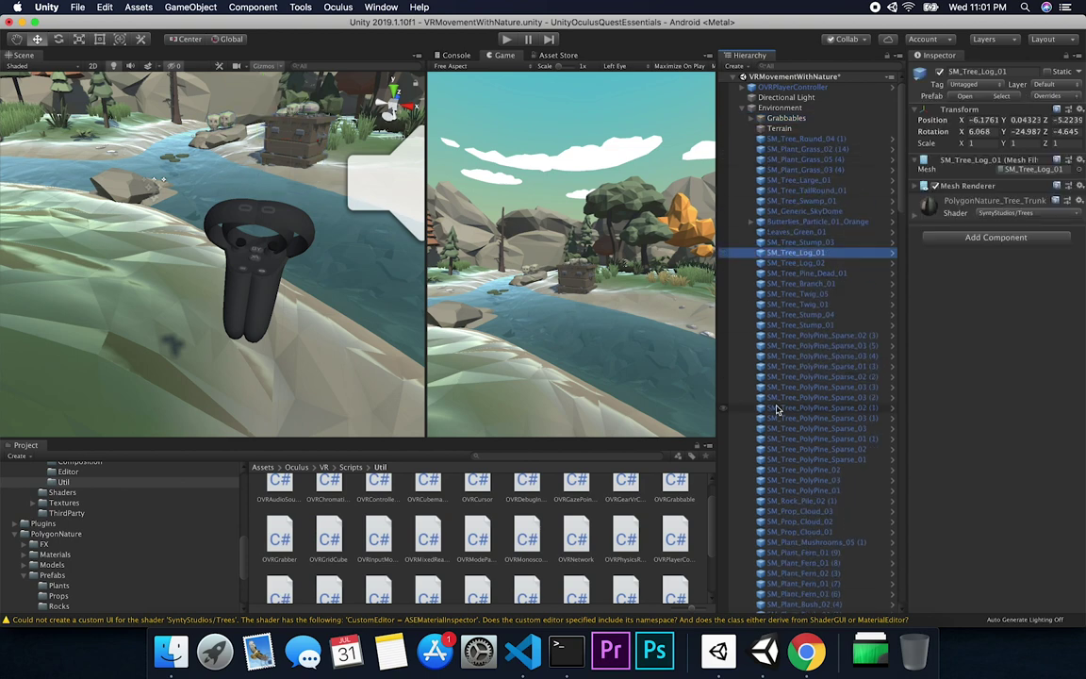
left_click(762, 118)
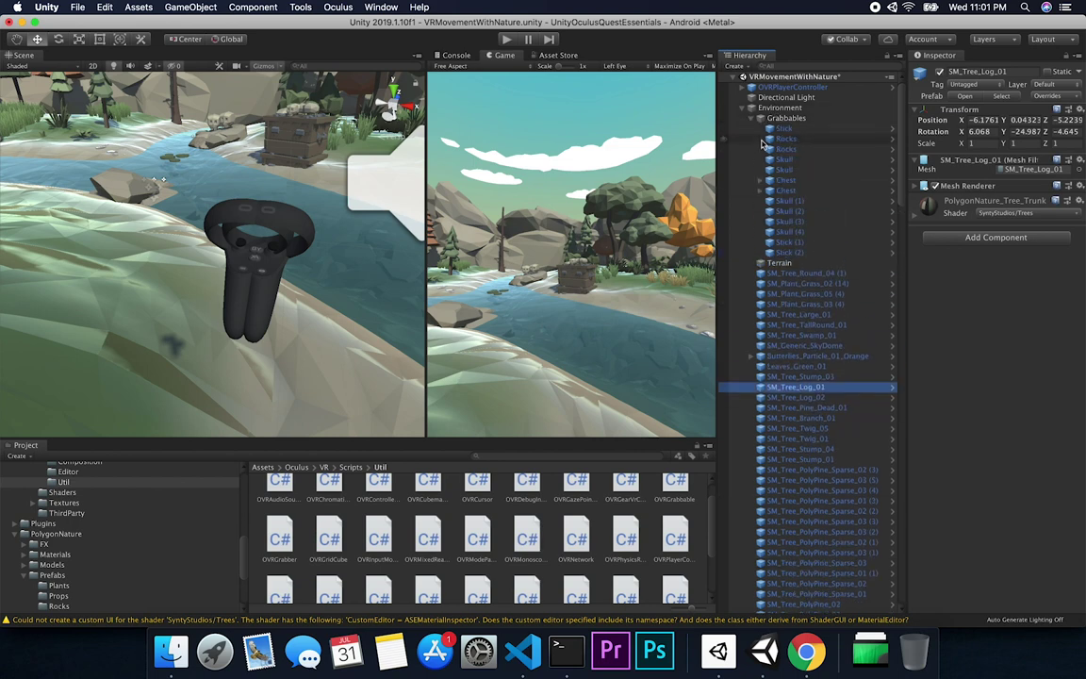
Focus on the Stick and the first Skull under Grabbables and examine the Skull's model and collider from the front
left_click(785, 159)
double_click(786, 130)
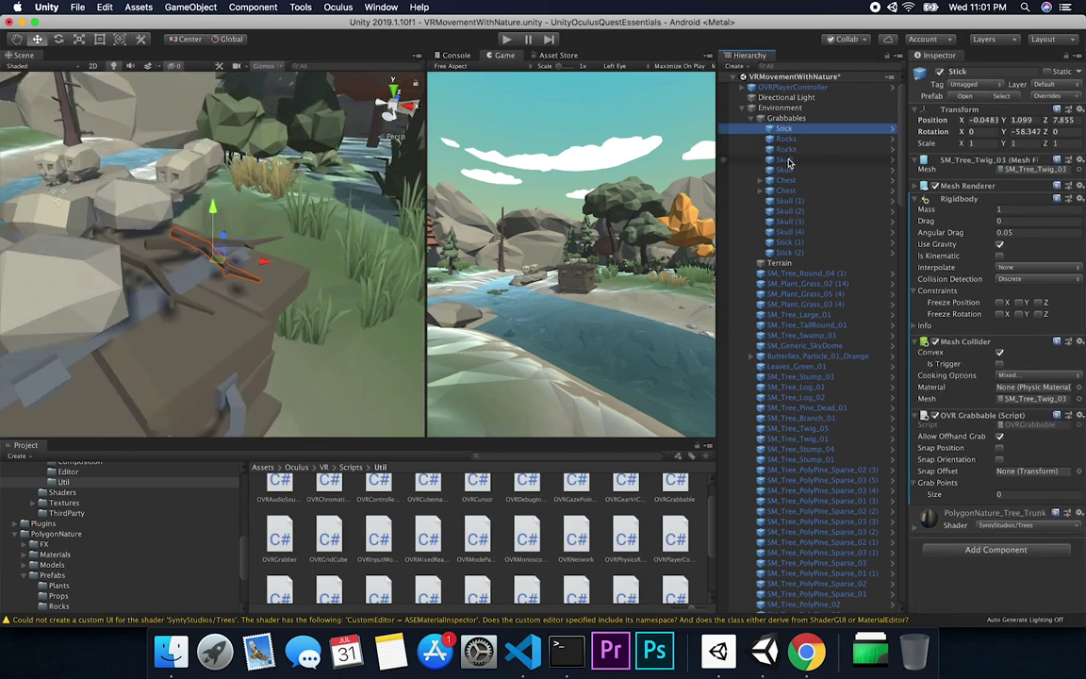
double_click(786, 160)
left_click_drag(292, 247, 327, 254, "alt")
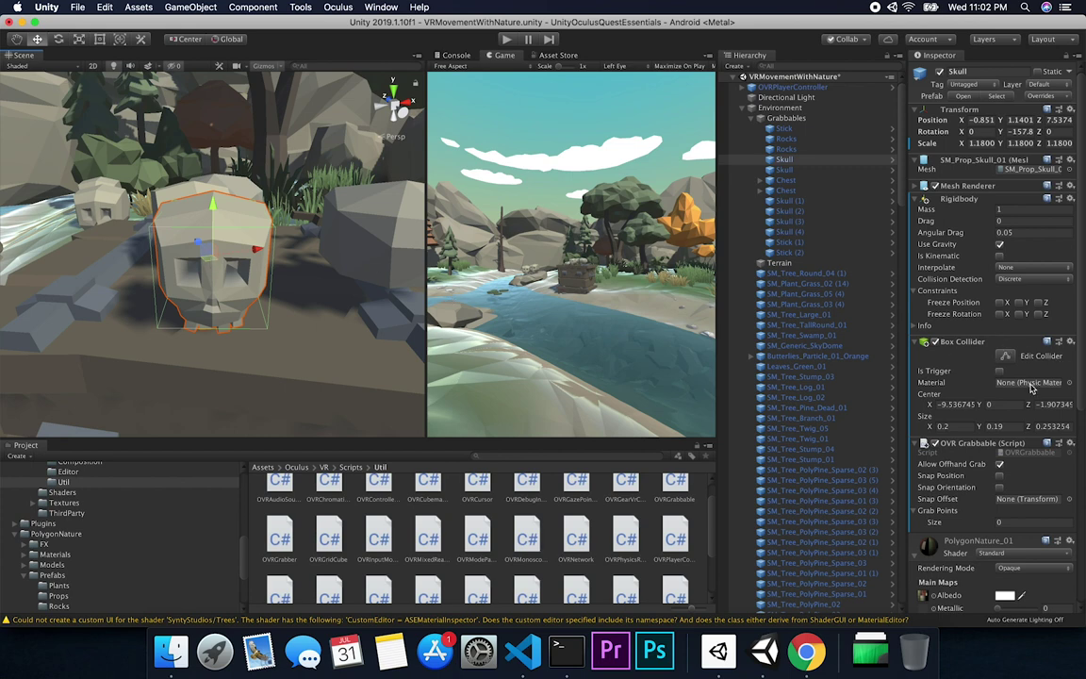
Set the X size of the Skull's box collider to 0.17
scroll(973, 259, "down", 3)
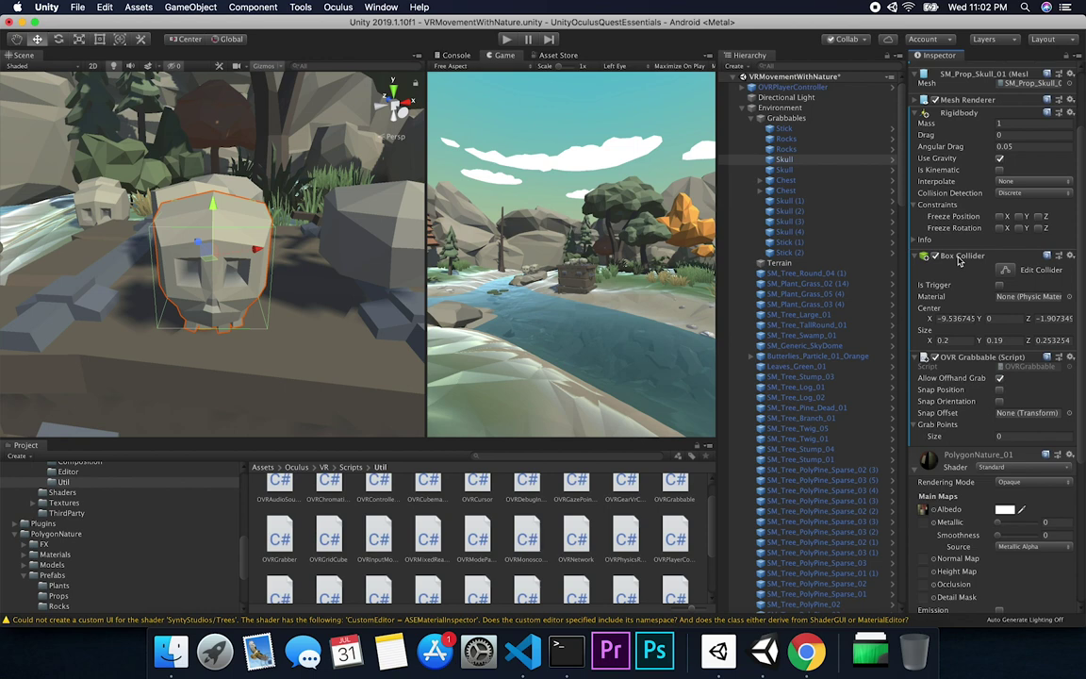
scroll(1079, 287, "down", 5)
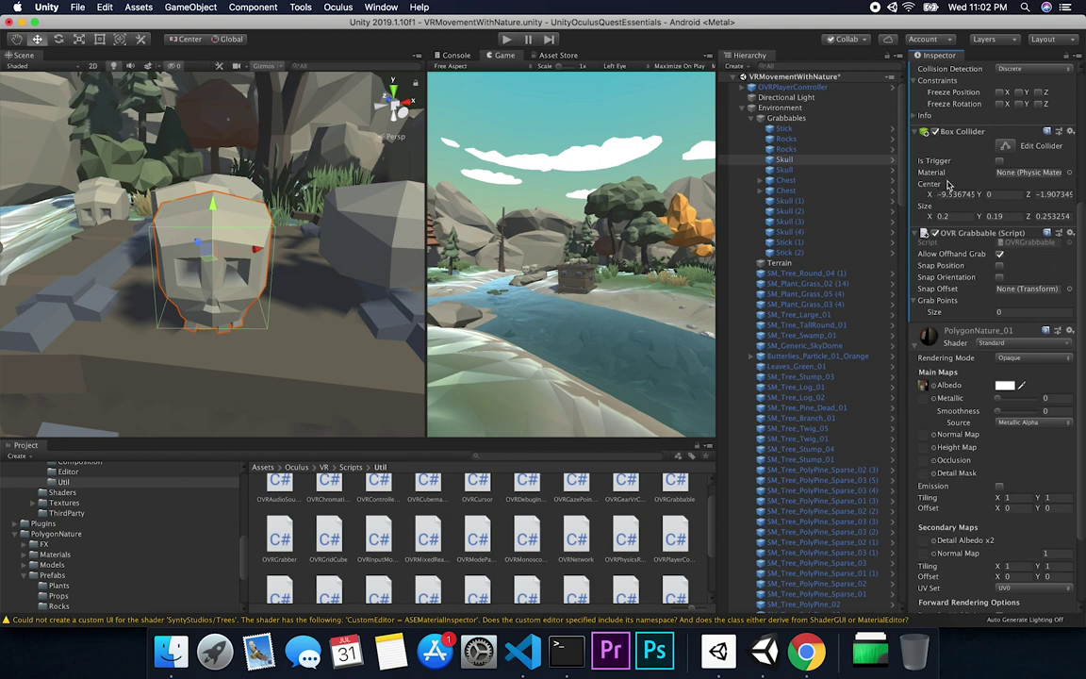
left_click_drag(929, 217, 928, 219)
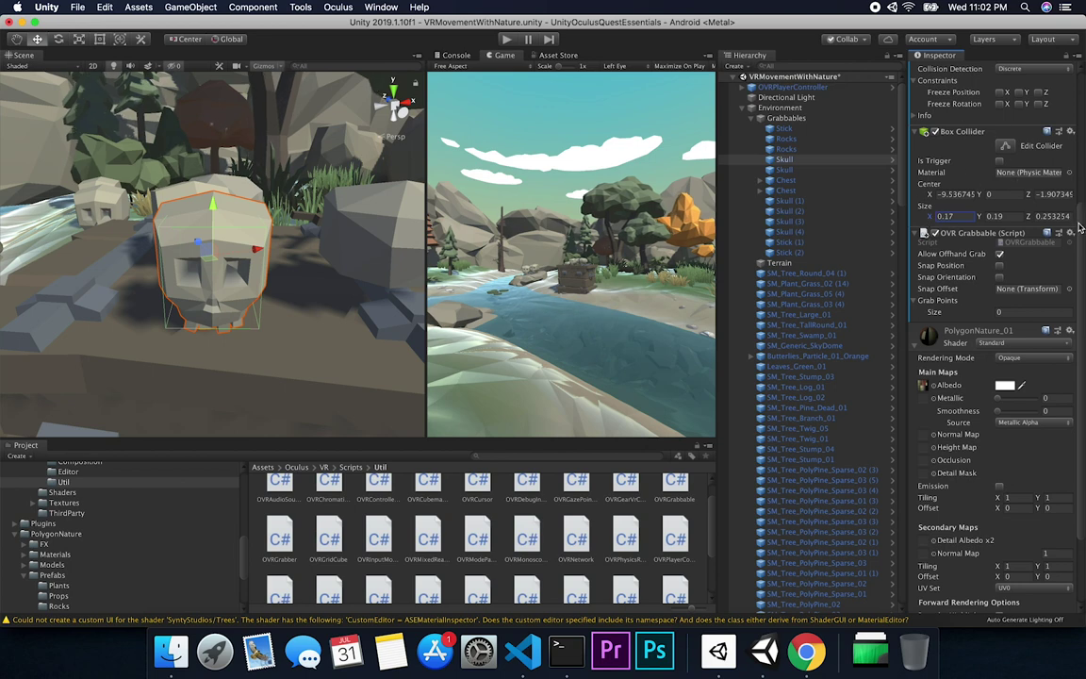
Review the Skull's Rigidbody and the offhand grab and snap options of its OVR Grabbable script
scroll(1081, 165, "up", 3)
scroll(1080, 165, "up", 2)
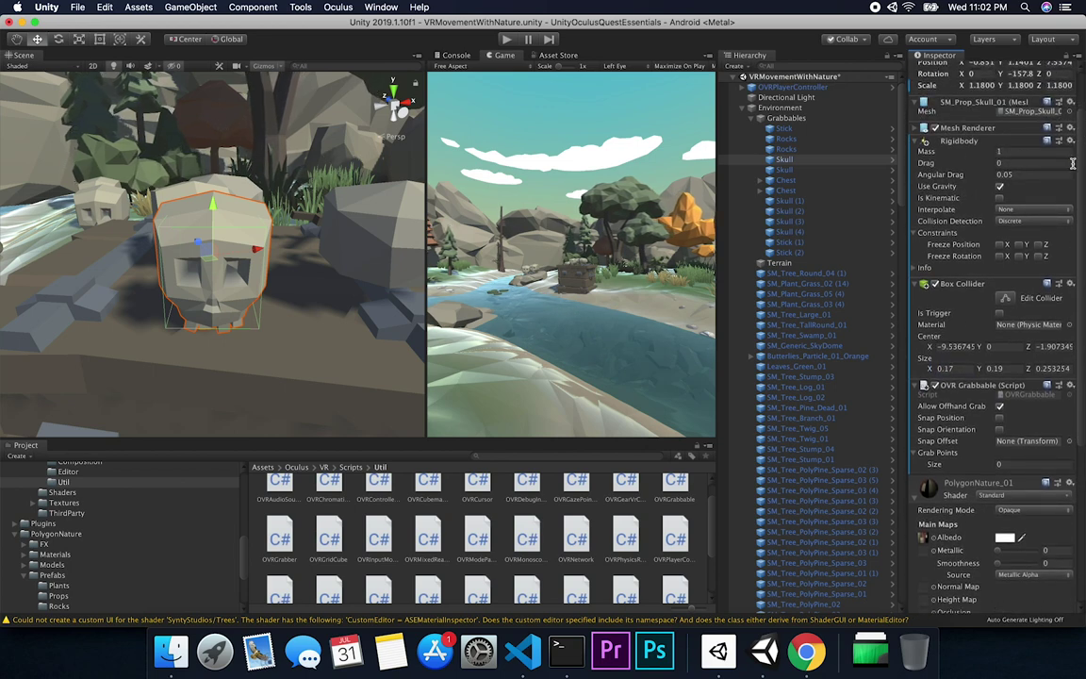
scroll(1081, 172, "down", 3)
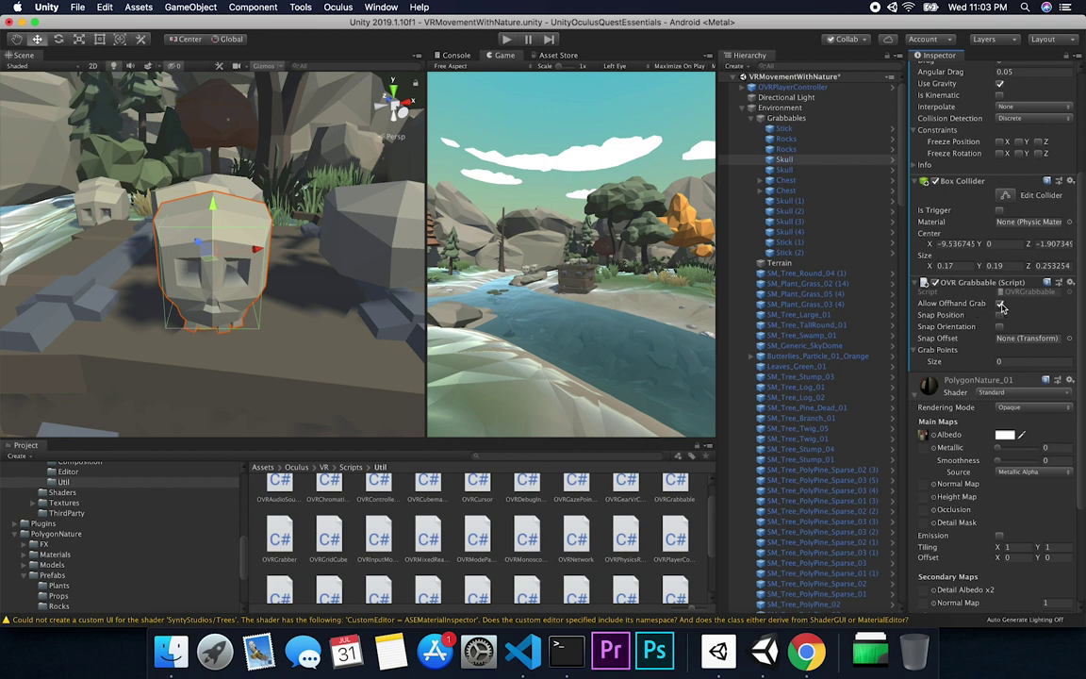
scroll(980, 287, "down", 2)
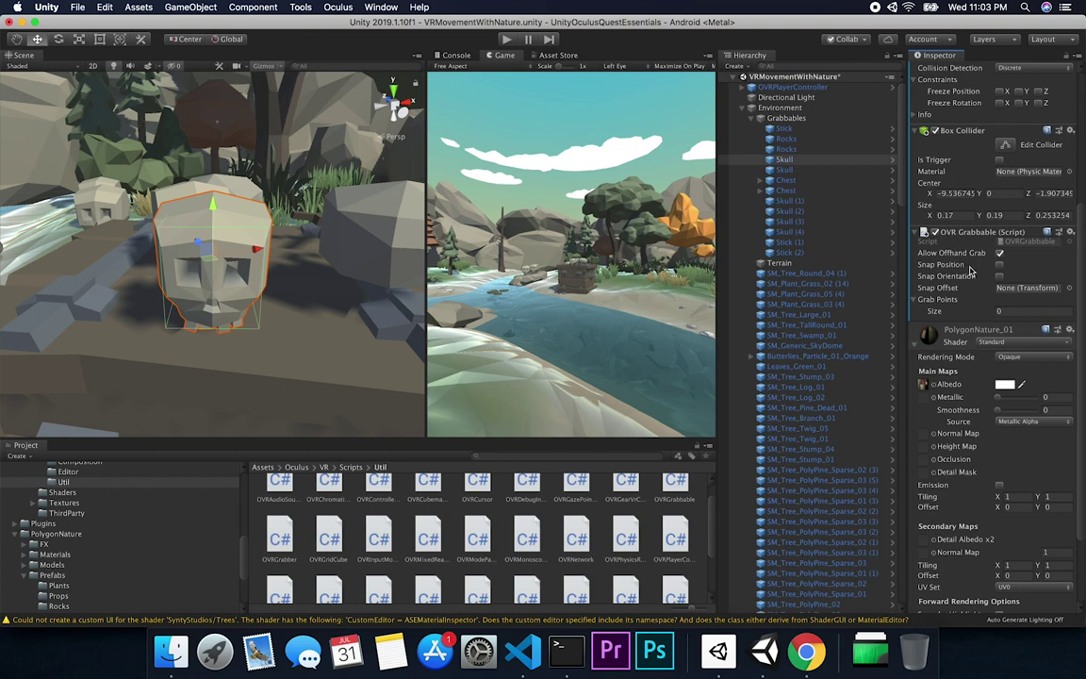
Focus on the Stick under Grabbables and examine its shape, convex mesh collider and OVR Grabbable settings
double_click(781, 129)
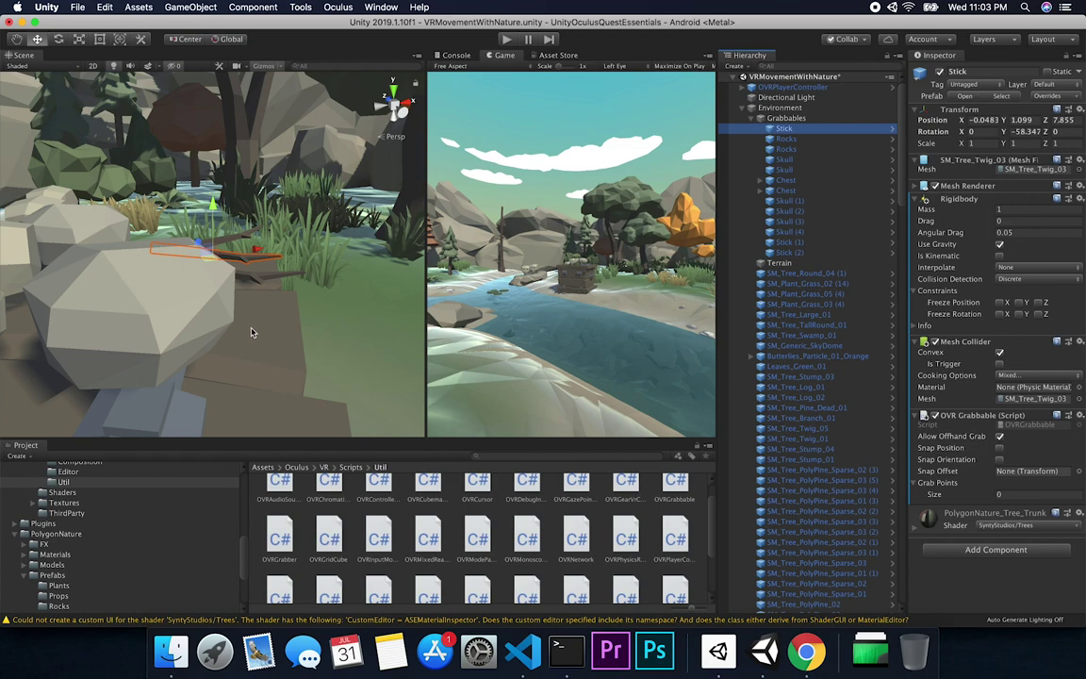
left_click_drag(279, 315, 264, 295, "alt")
scroll(264, 295, "up", 5)
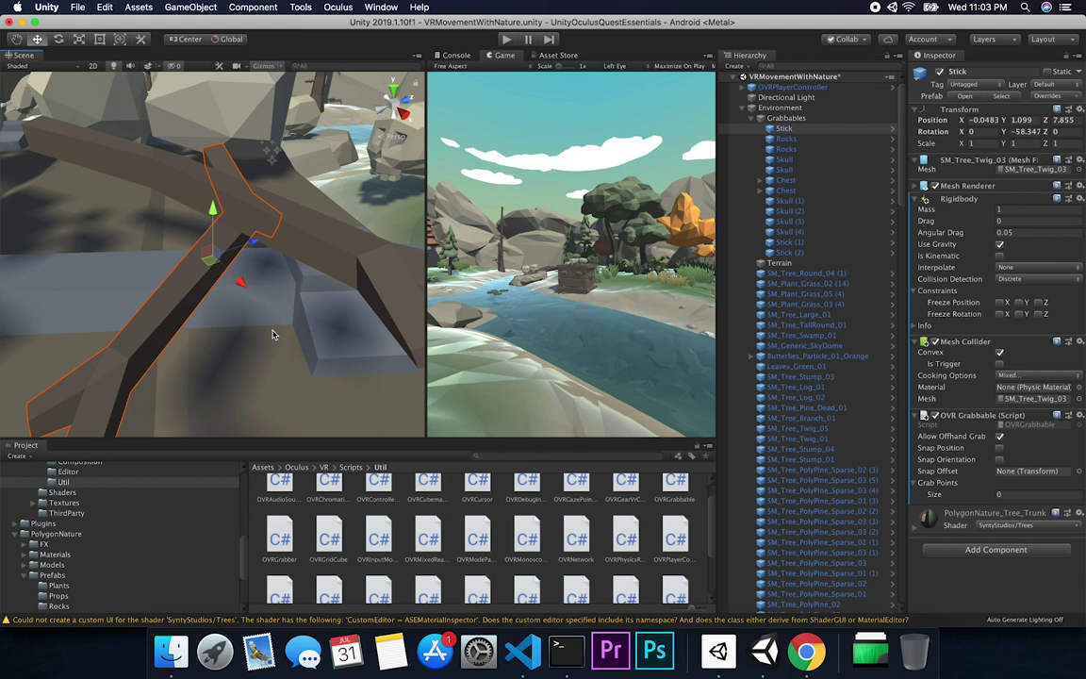
scroll(271, 335, "down", 5)
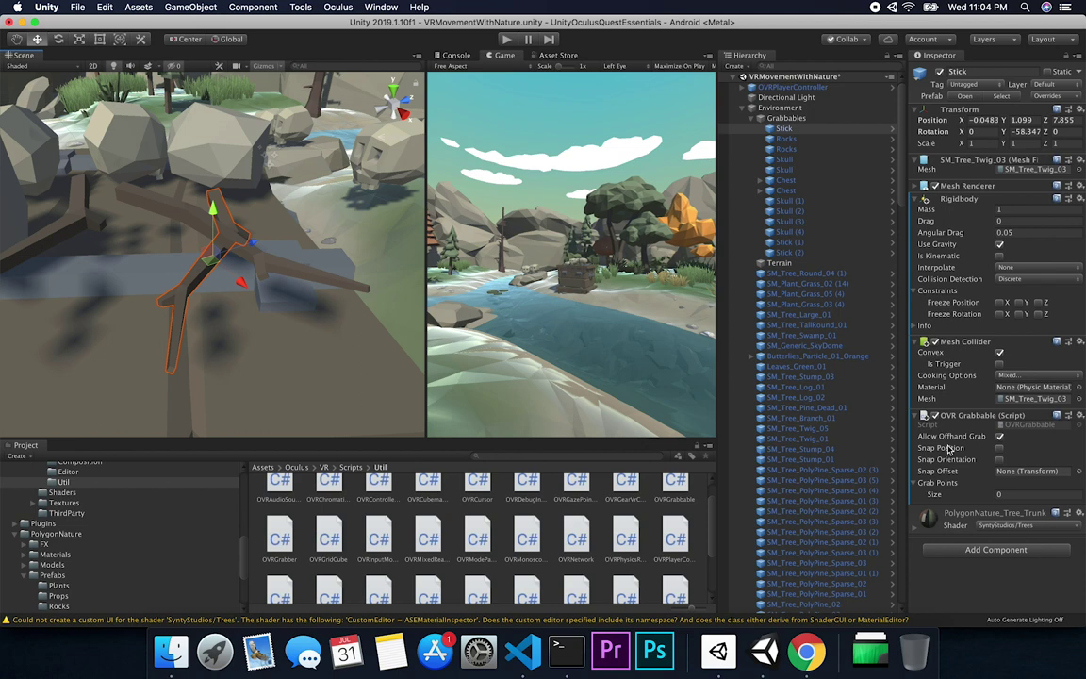
Go through the objects under Grabbables to Skull (3), focus on it, and examine its placement and component setup
left_click_drag(773, 134, 781, 166)
key("Down")
key("Down")
key("Down")
key("Down")
key("Down")
key("Down")
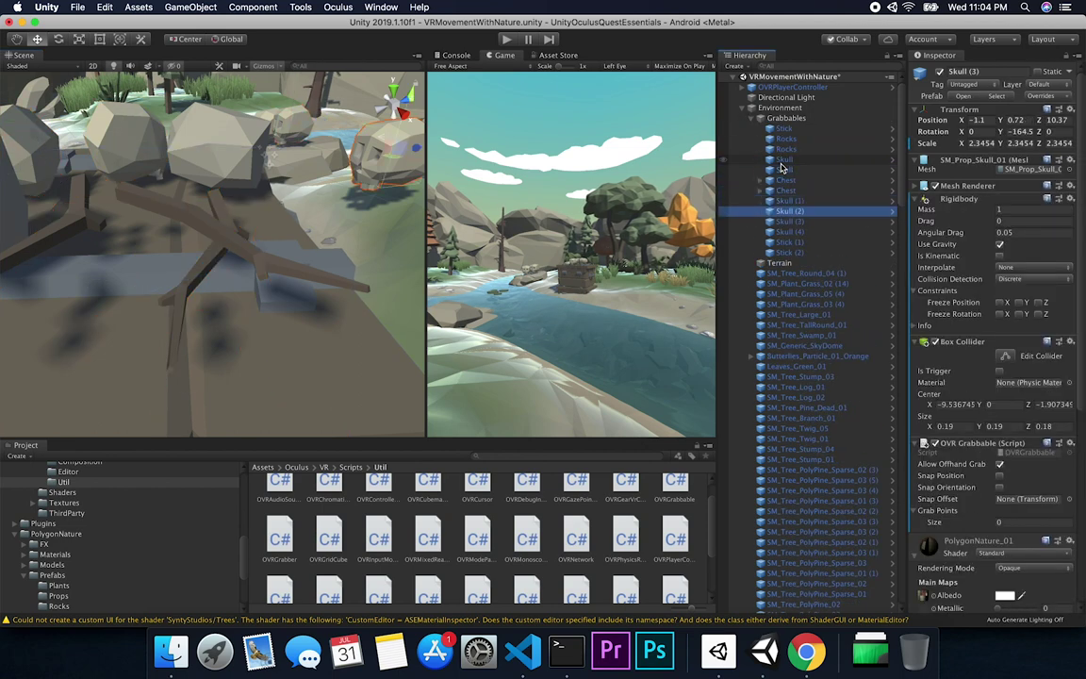
key("f")
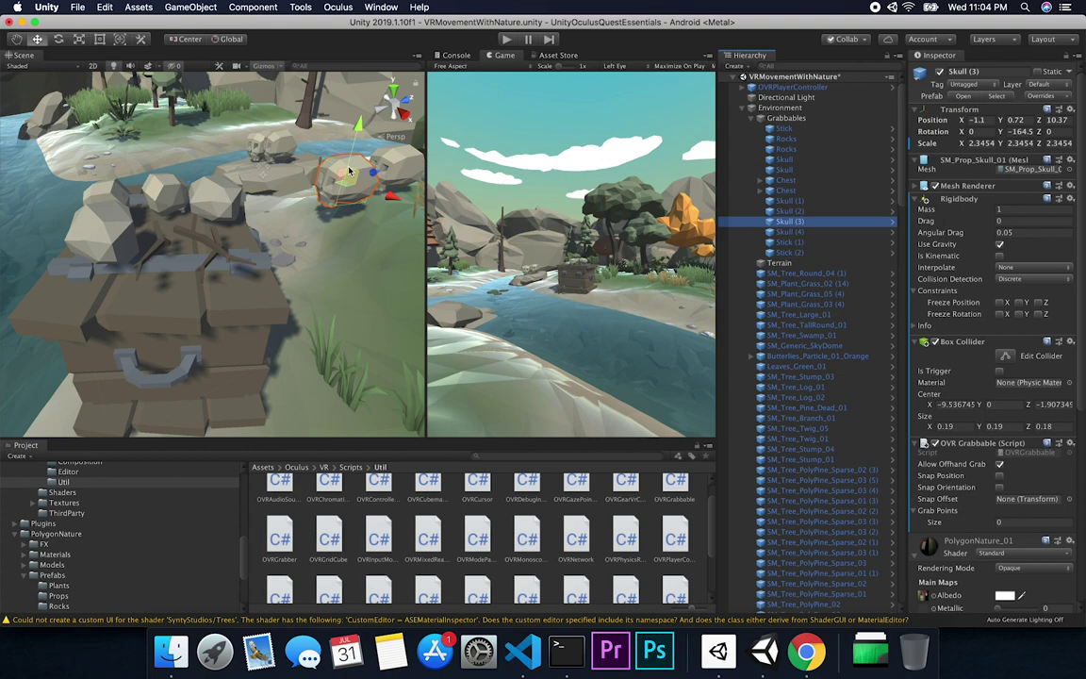
double_click(788, 222)
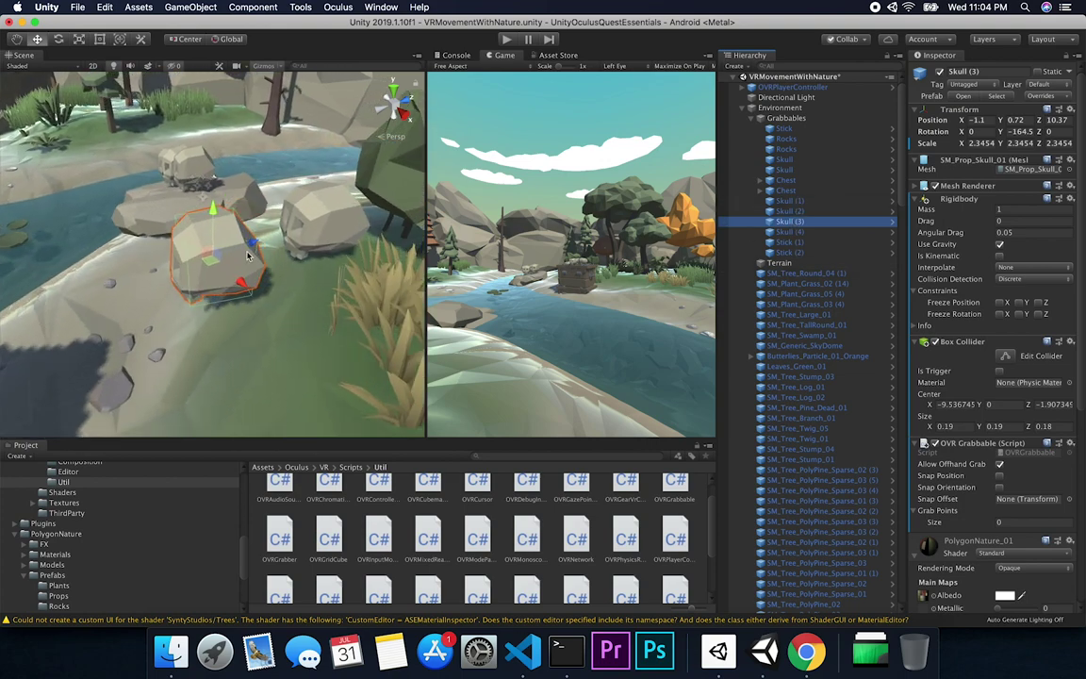
left_click_drag(248, 256, 349, 297, "alt")
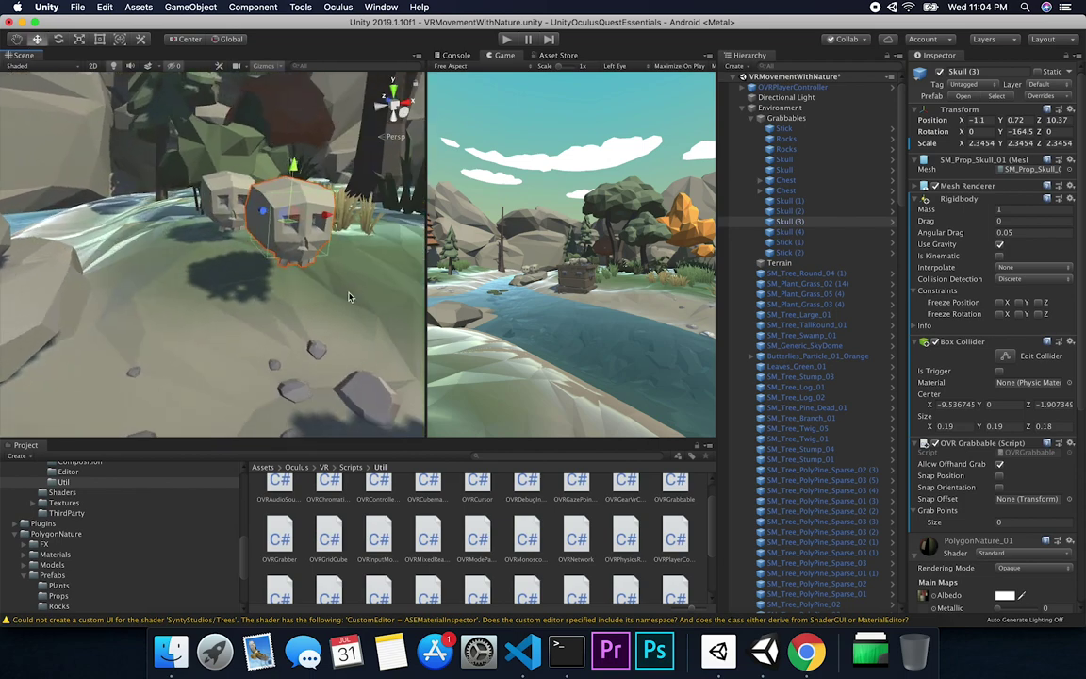
scroll(348, 297, "down", 3)
scroll(348, 296, "down", 3)
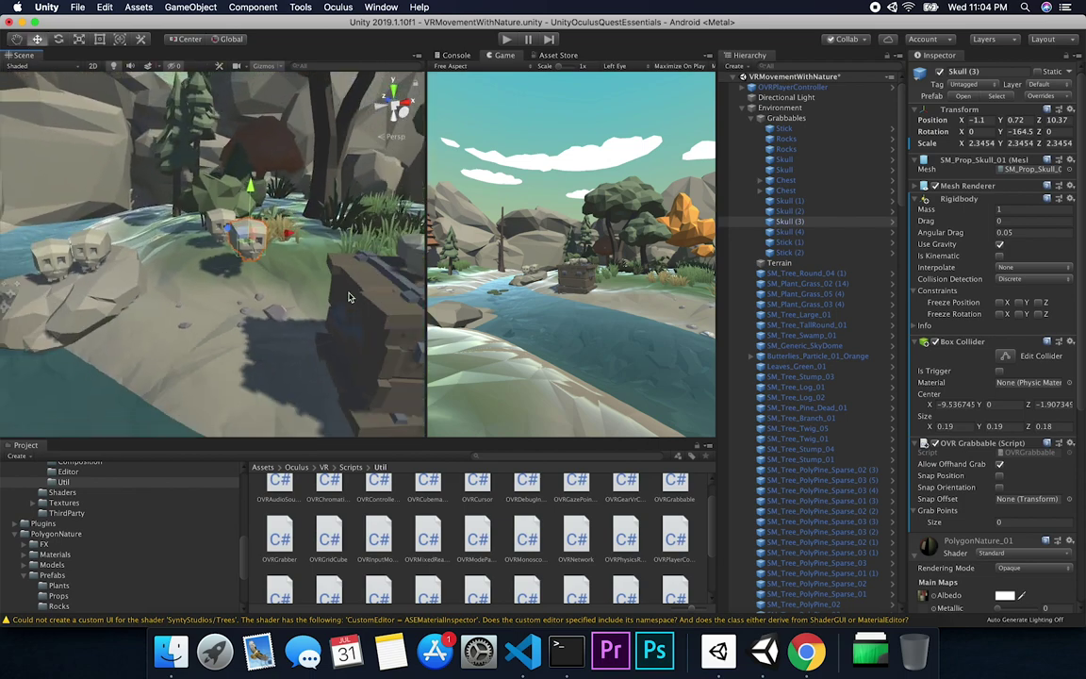
Focus on Skull (4) on the river rock, survey the grabbable objects around the chest and river, and reselect Skull (3)
left_click(58, 236)
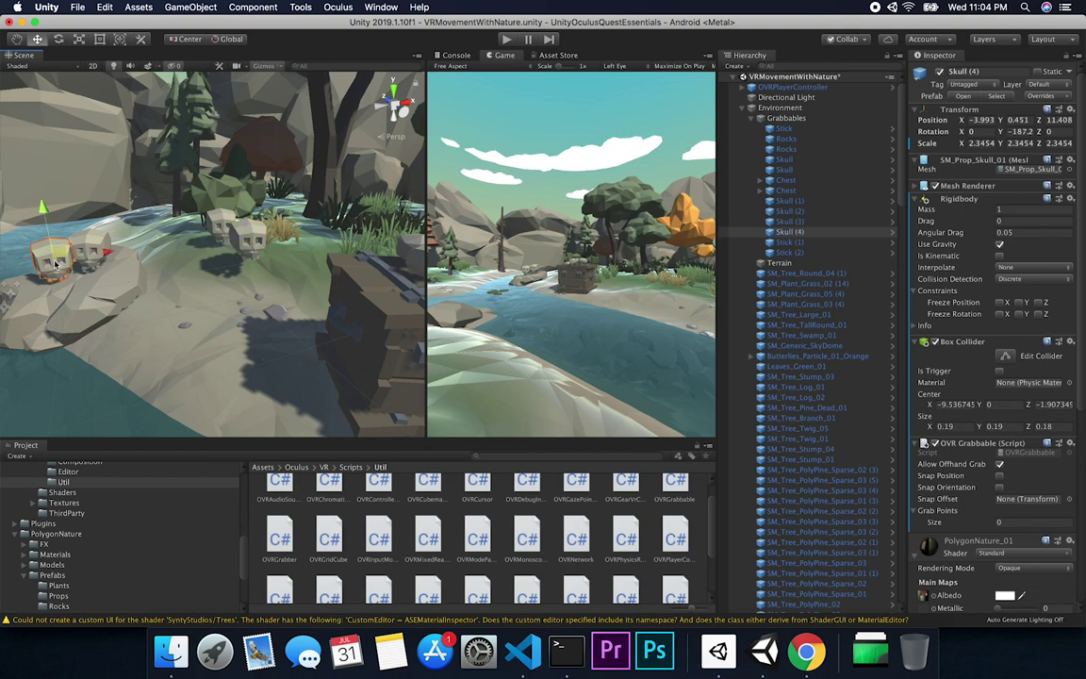
key("f")
mouse_move(236, 226)
left_mouse_down()
mouse_move(162, 172)
mouse_move(227, 206)
left_mouse_up()
scroll(226, 205, "down", 4)
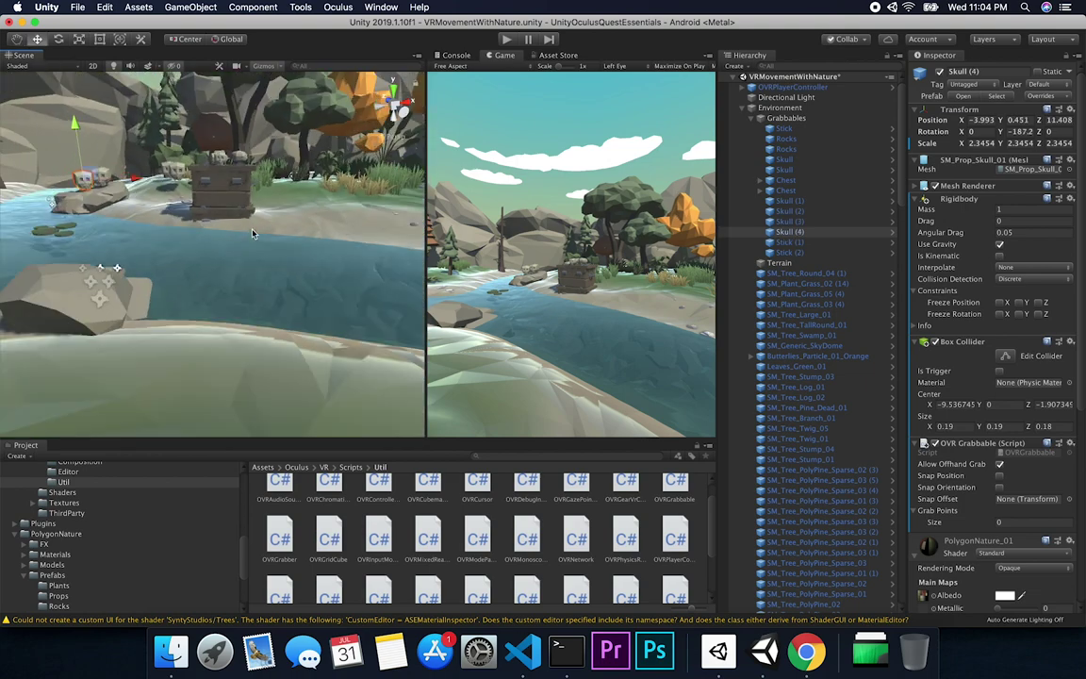
left_click_drag(263, 236, 166, 206, "alt")
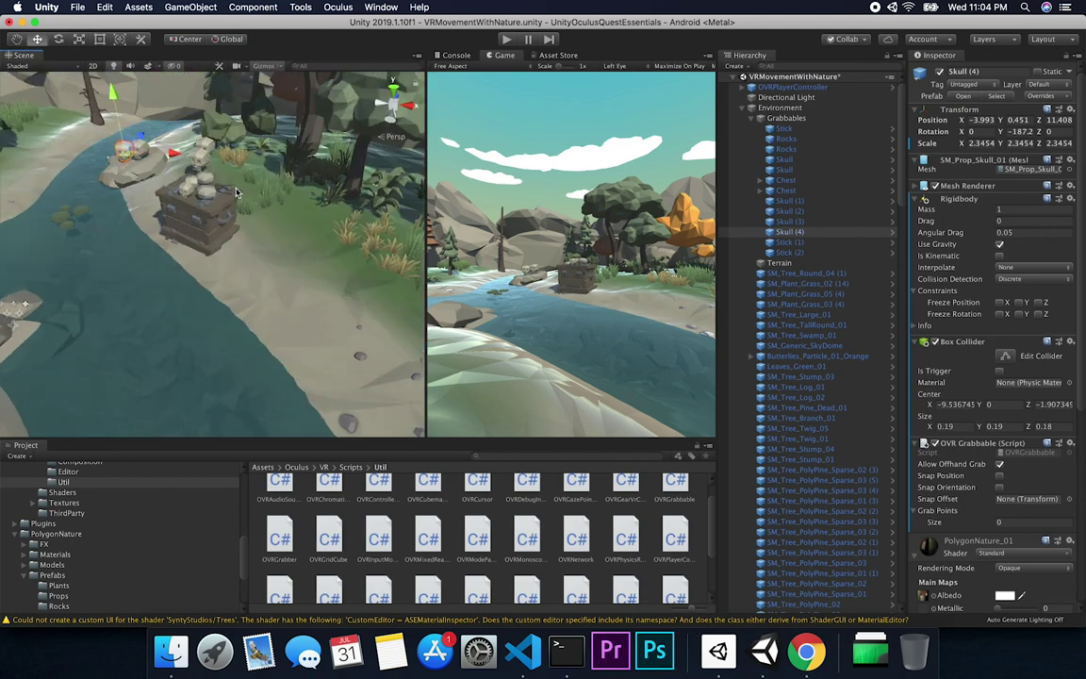
scroll(291, 268, "up", 3)
left_click_drag(247, 236, 325, 255, "alt")
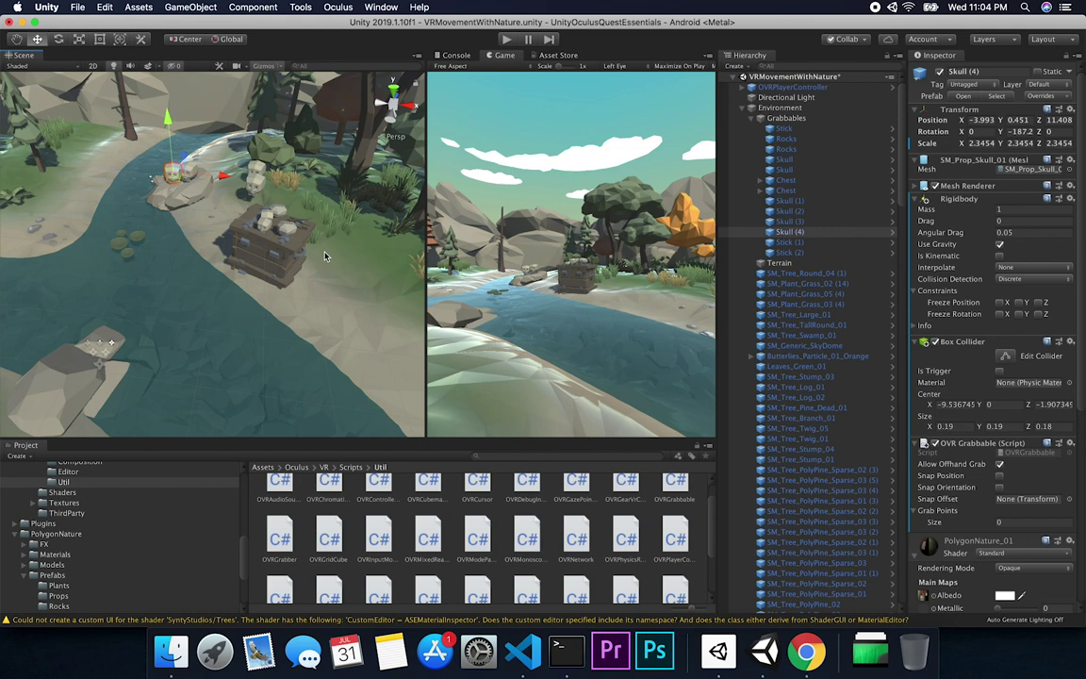
left_click(255, 176)
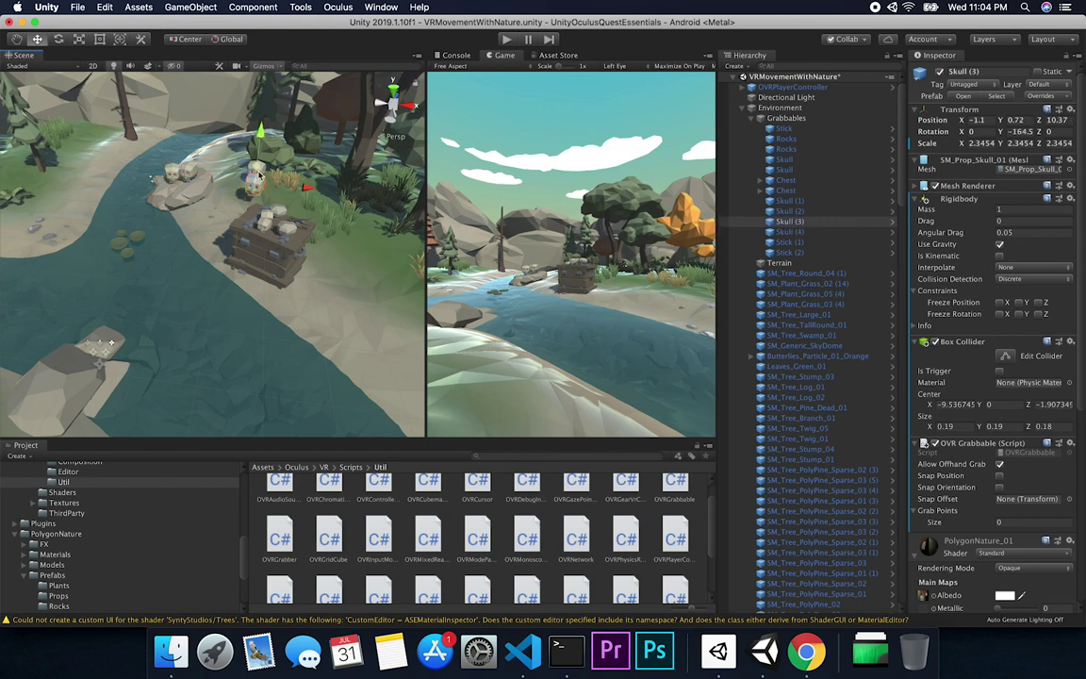